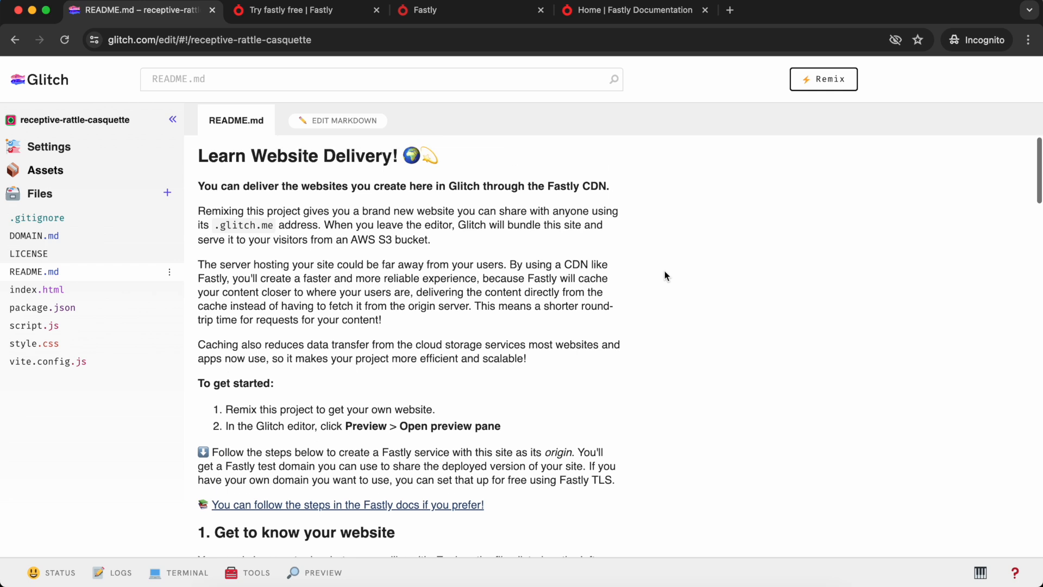
- Show the site preview beside the editor and change the h1 heading in index.html to "My Website"
click(325, 574)
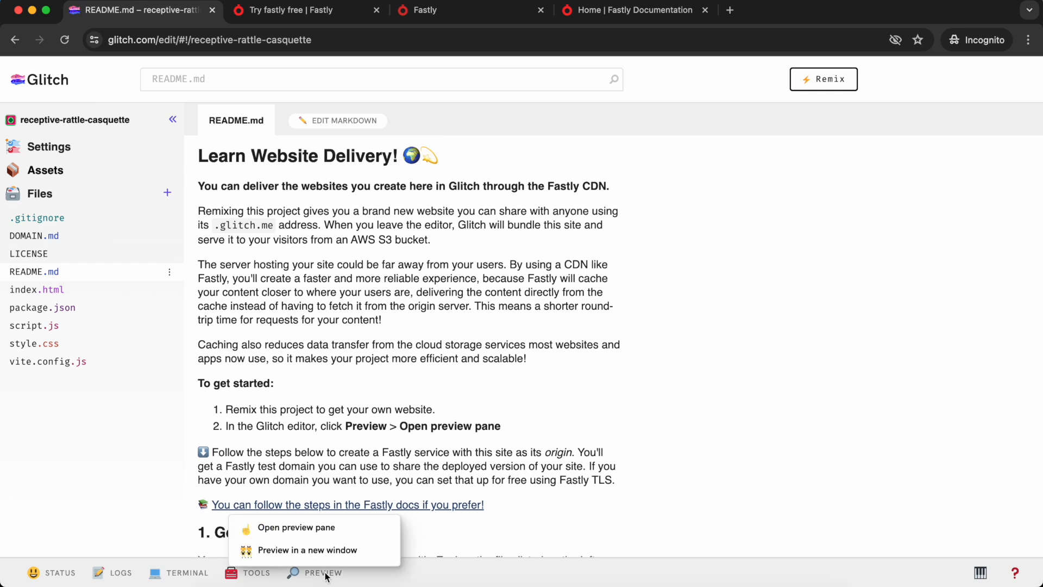
click(362, 532)
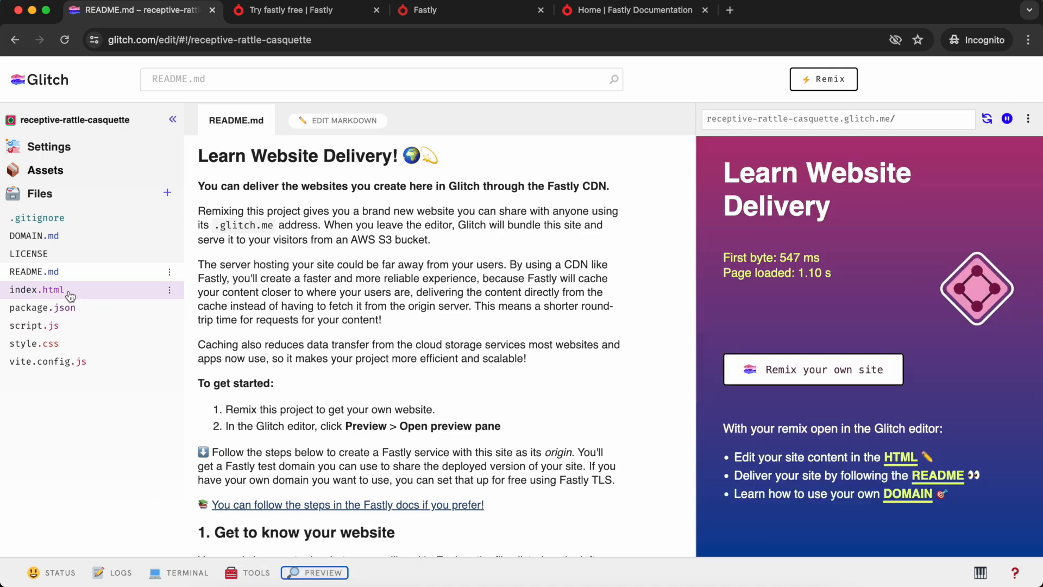
click(70, 292)
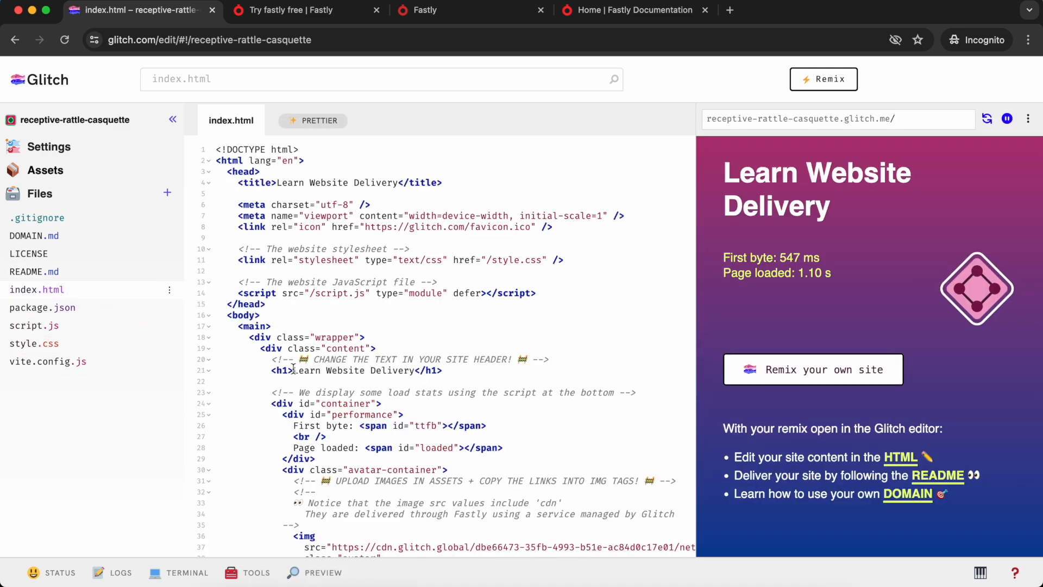
click(416, 371)
shift+click(294, 371)
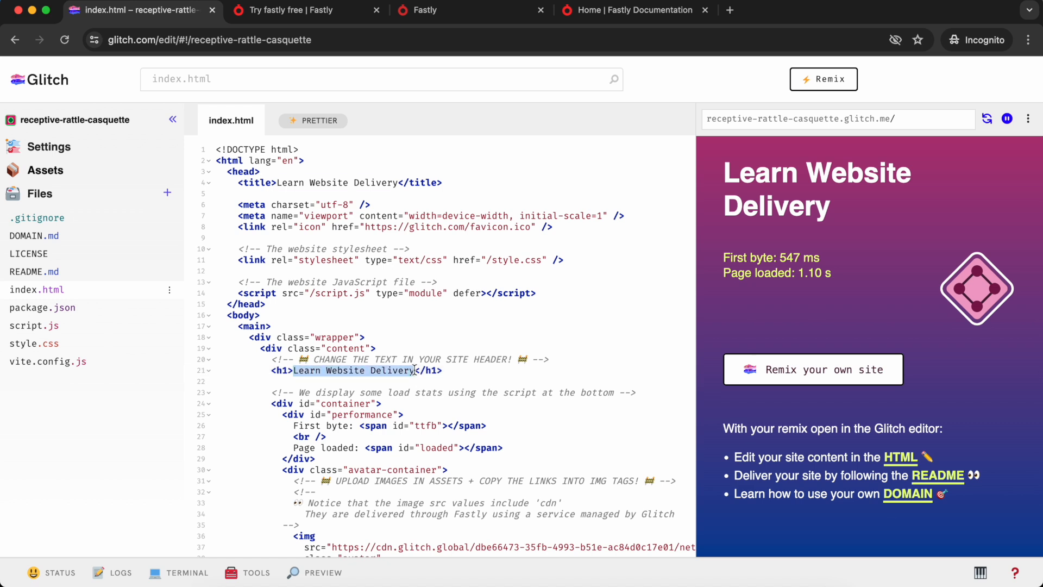
text(My Website)
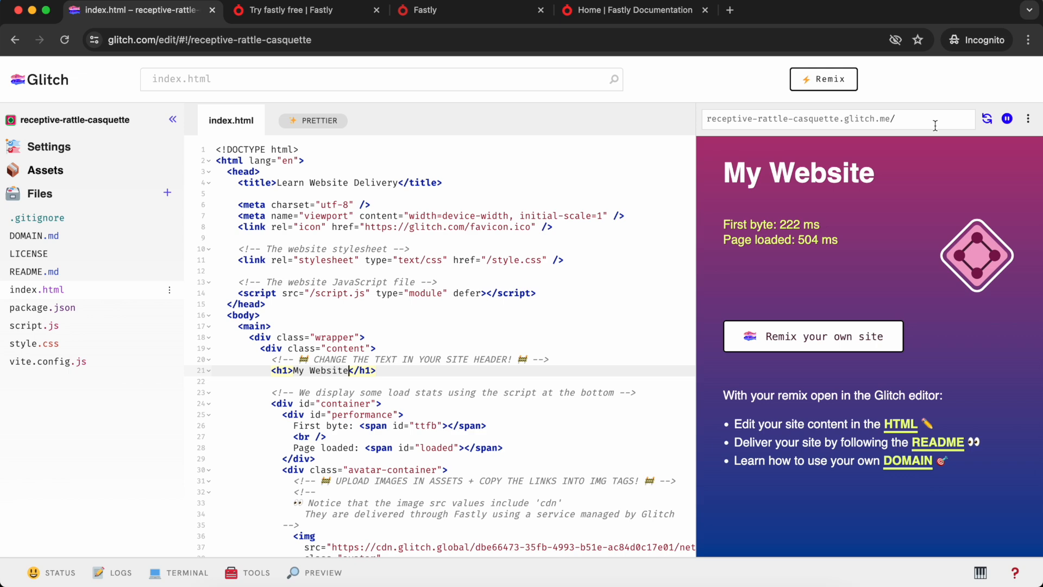
- Review the Fastly service setup instructions in README.md and look at the Fastly sign-up page
click(51, 273)
scroll(621, 357, down, 5)
scroll(622, 361, down, 8)
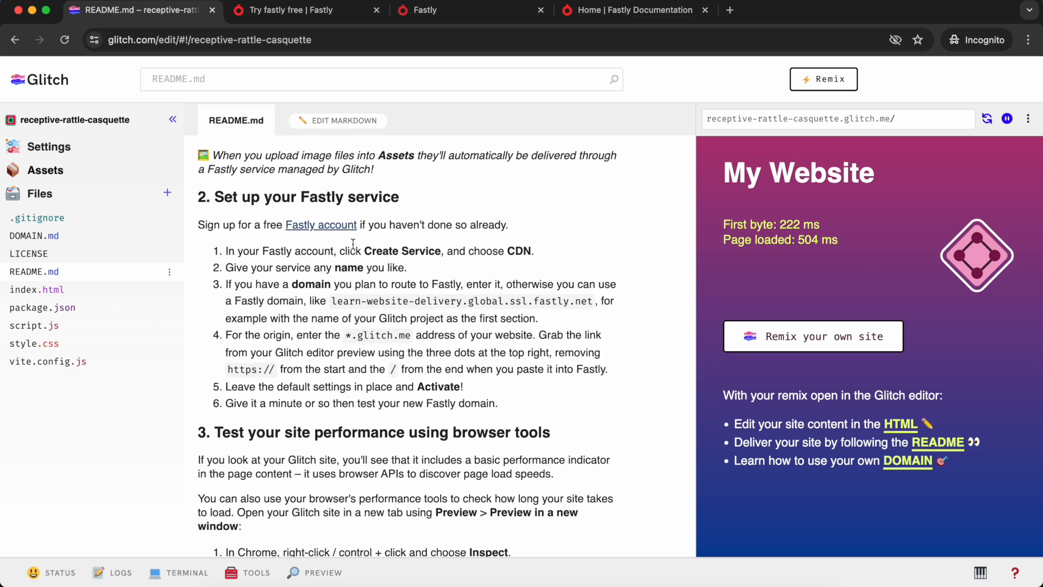
click(292, 18)
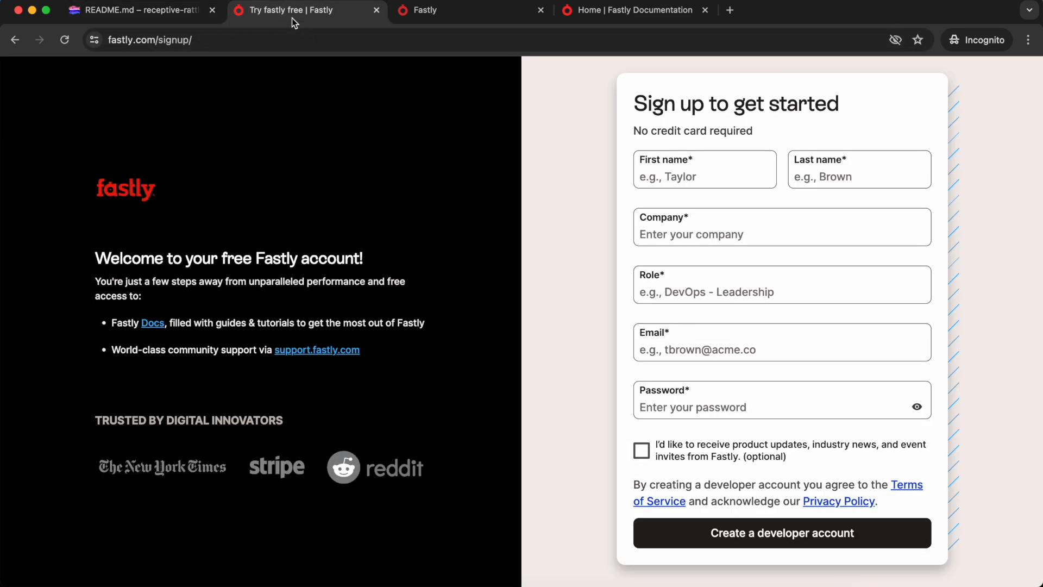
- Switch to the Fastly control panel and start a new CDN service named "Deliver Me"
click(429, 15)
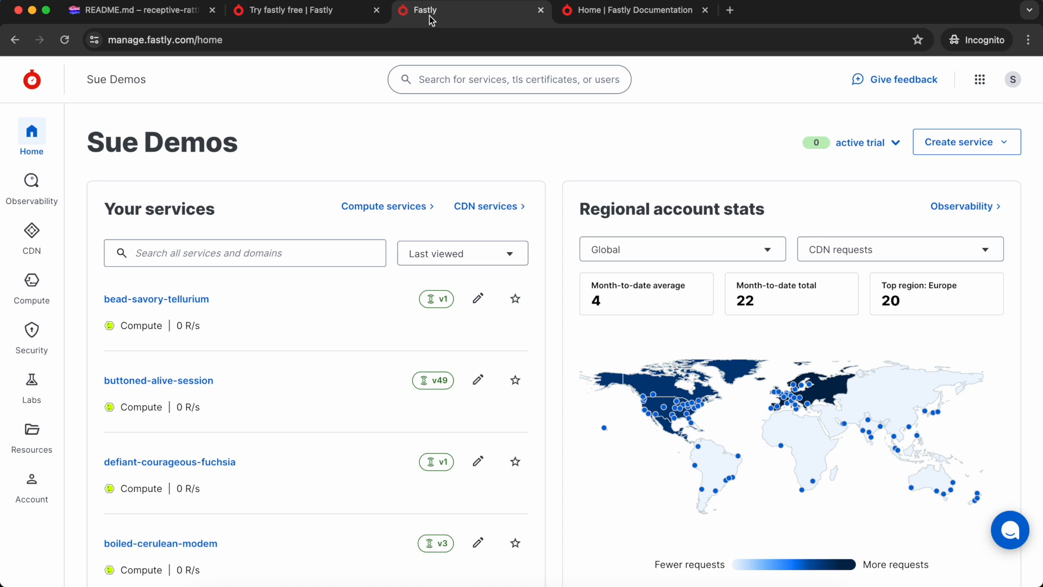
click(989, 151)
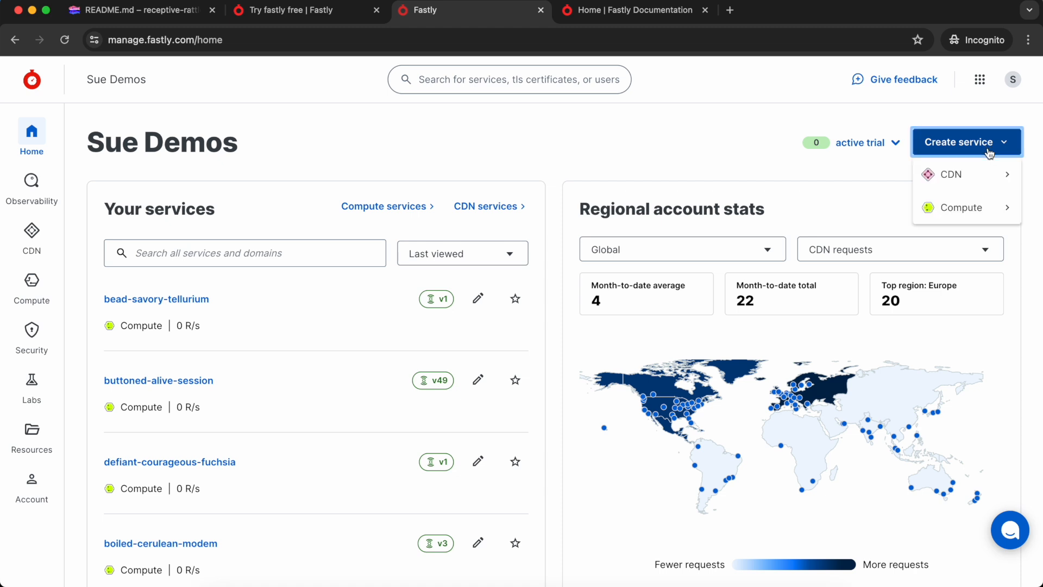
click(987, 179)
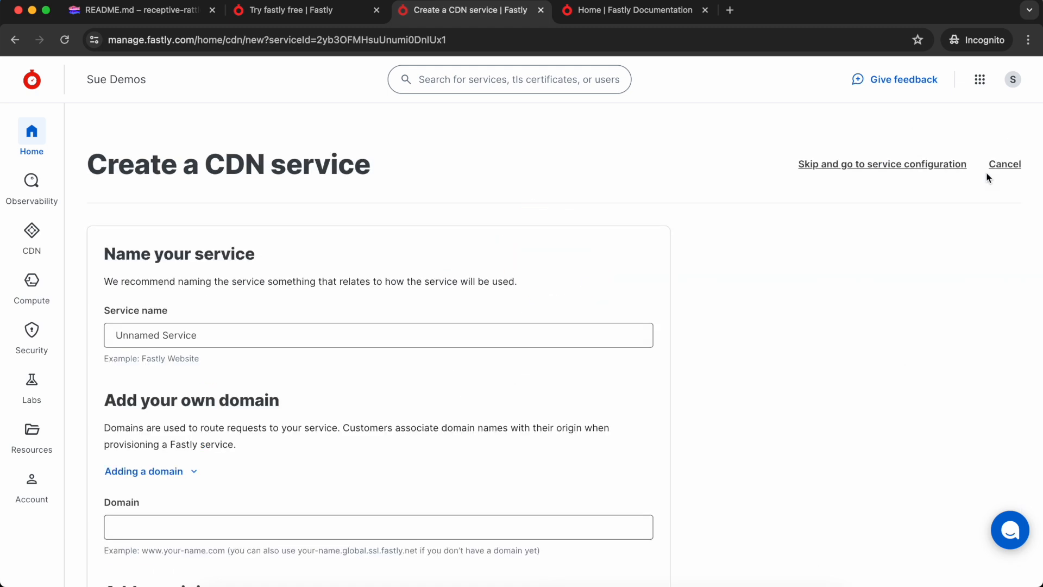
click(402, 335)
key(super+a)
text(Deliver Me)
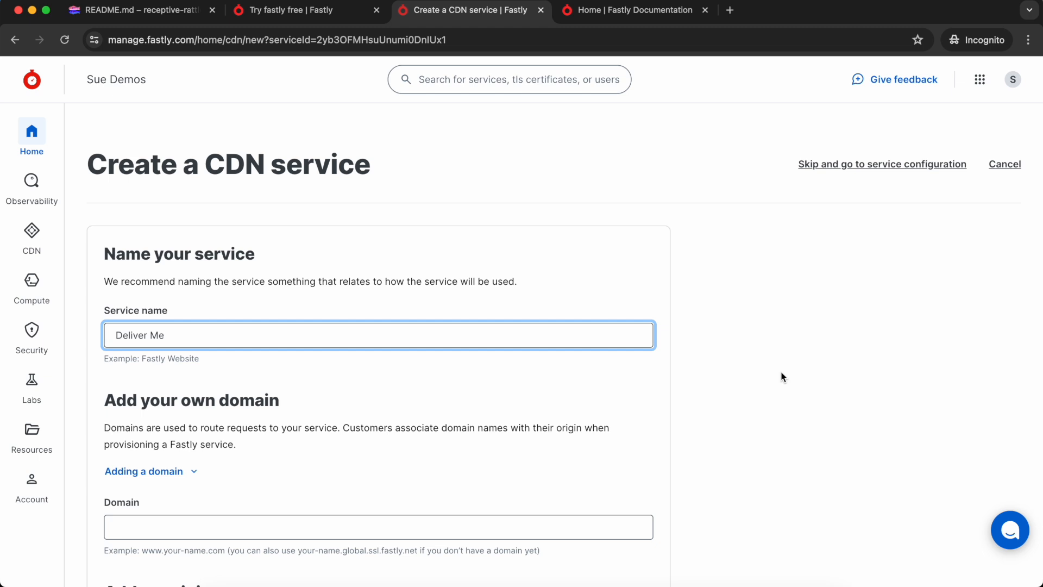
- Set the service's domain to deliverme.global.ssl.fastly.net, adapting the Fastly example domain given in the form
scroll(782, 375, down, 3)
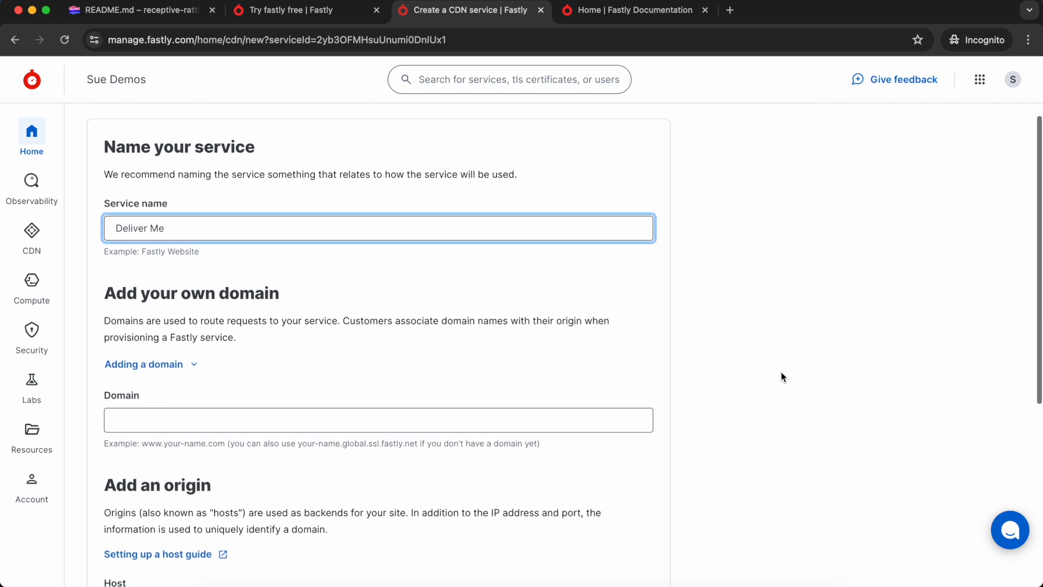
click(399, 465)
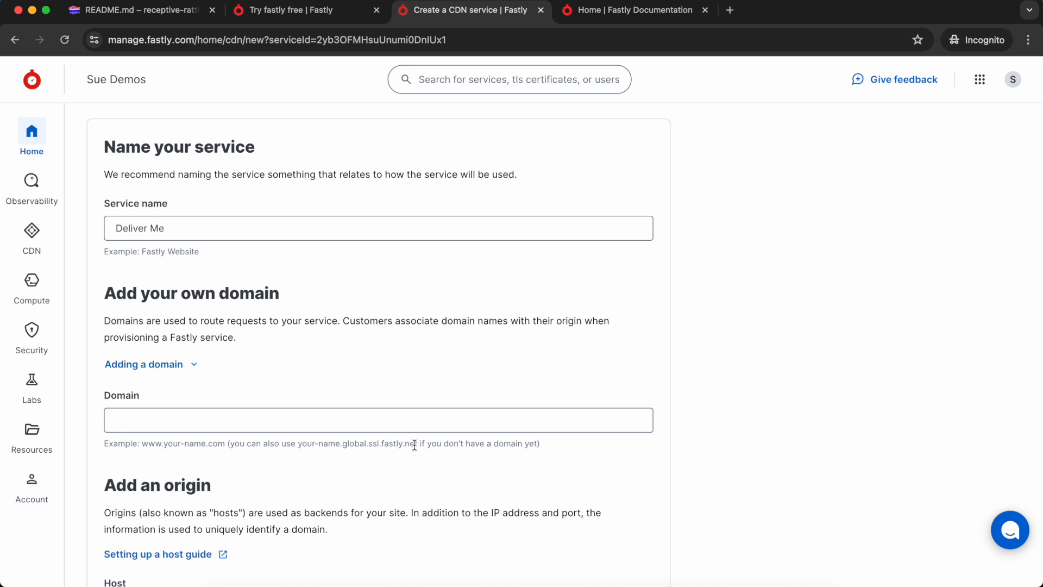
drag(298, 444, 417, 446)
key(super+c)
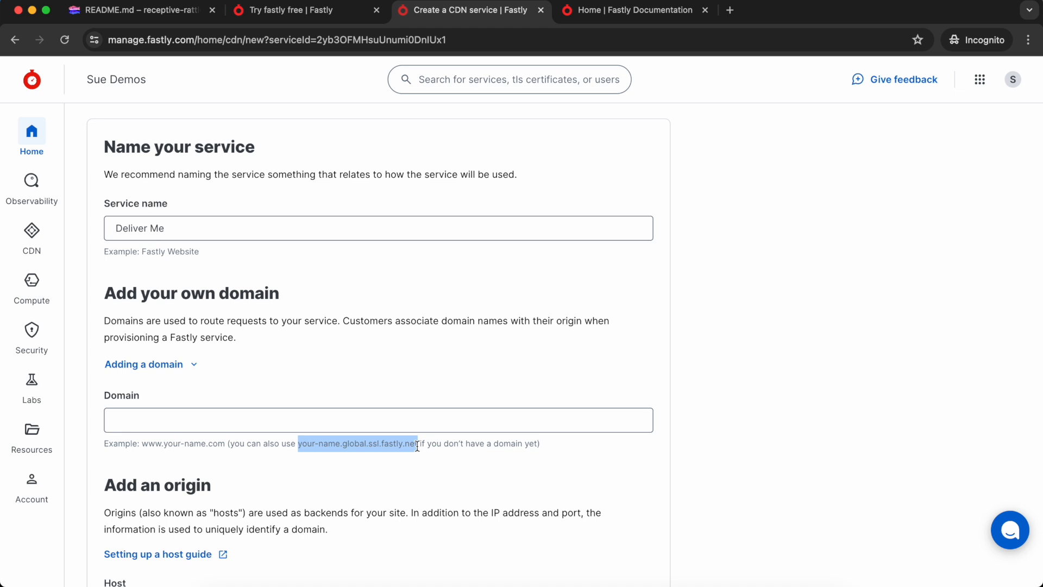
click(421, 422)
key(super+v)
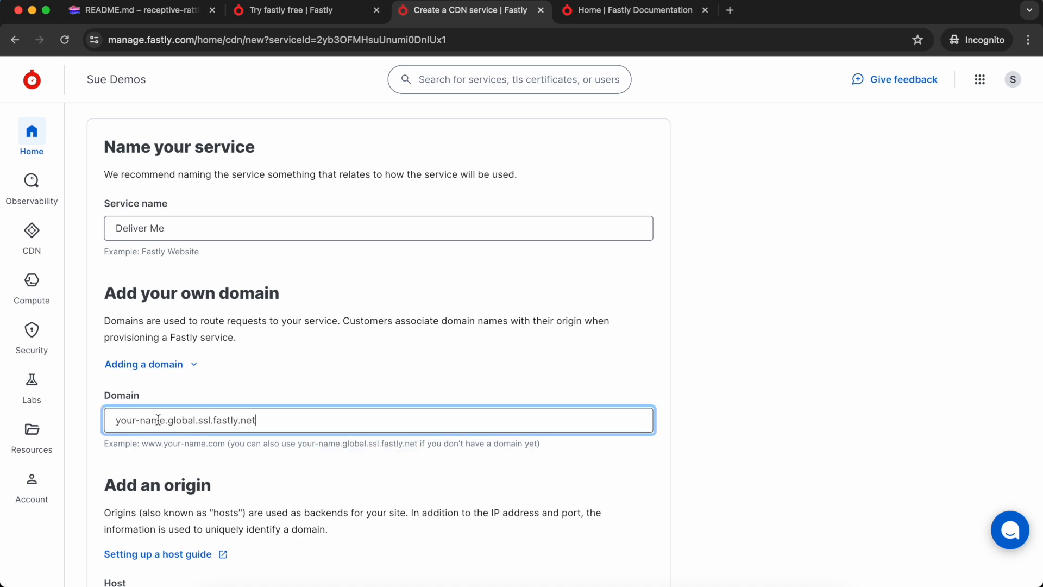
double_click(116, 418)
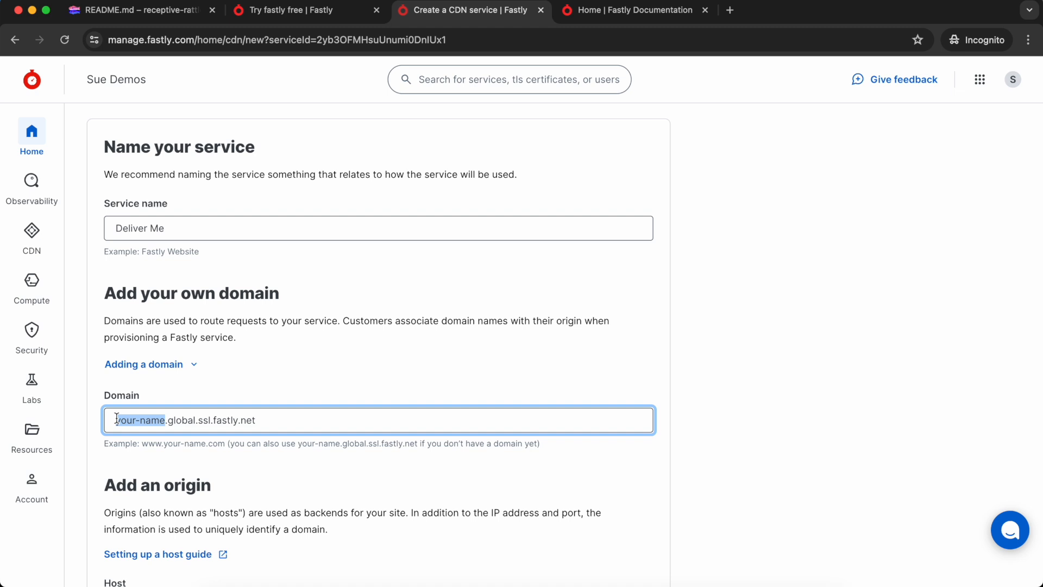
key(BackSpace)
text(deliverme)
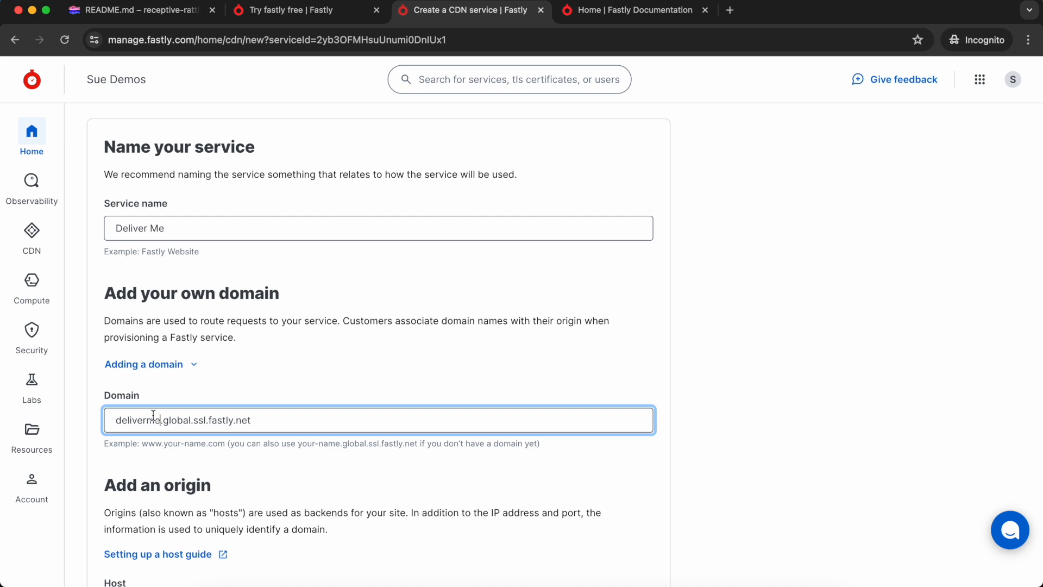
click(774, 439)
- Switch back to the Glitch project and copy the previewed site's link
scroll(773, 437, down, 6)
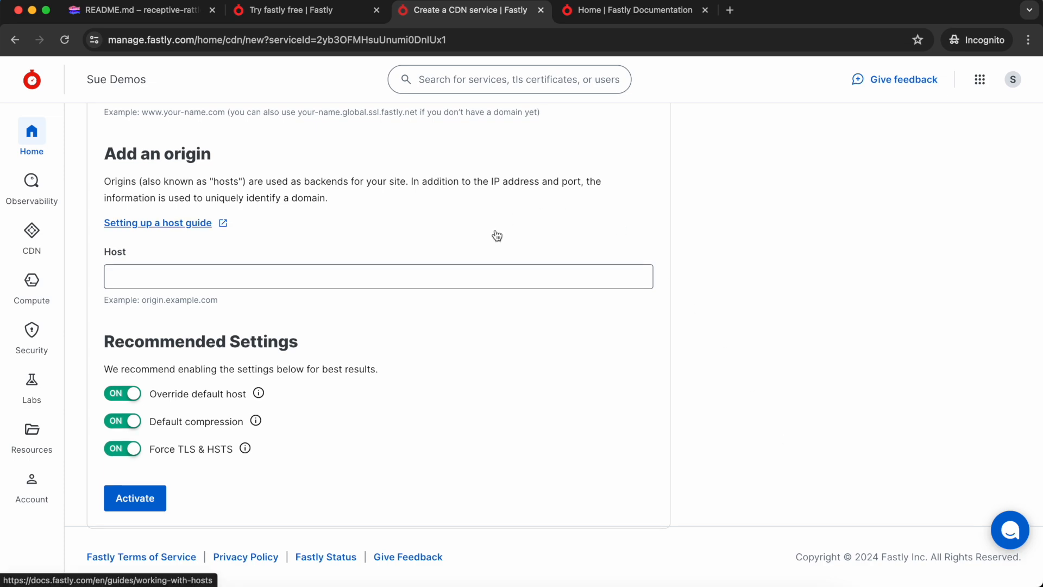
click(163, 13)
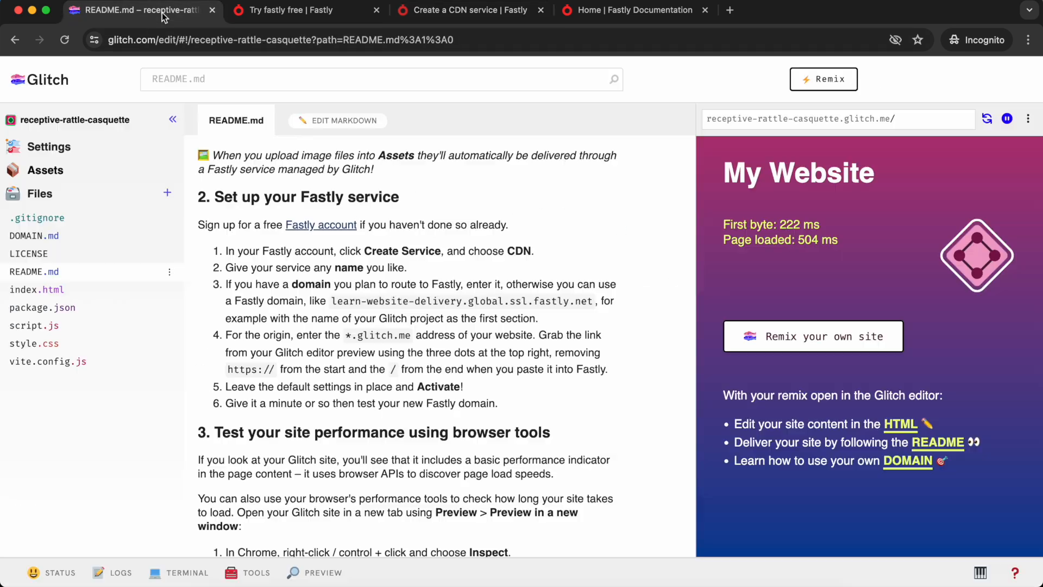
click(1031, 122)
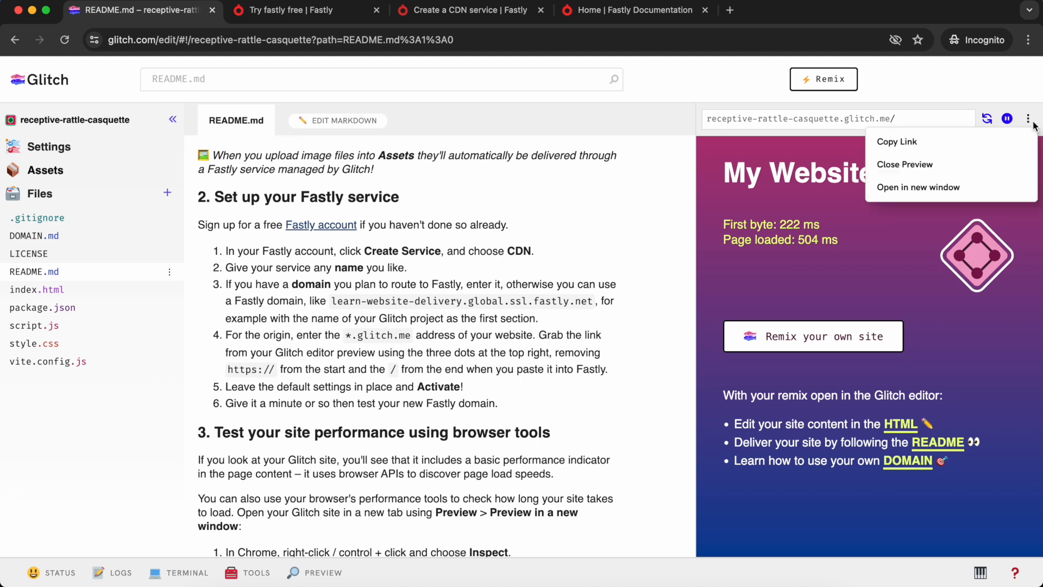
click(955, 146)
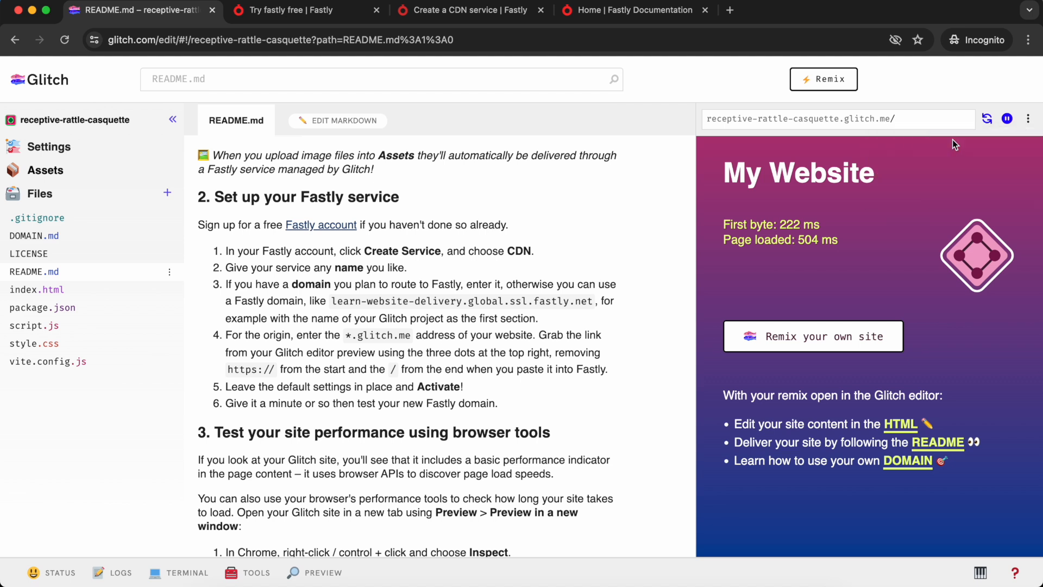
click(498, 16)
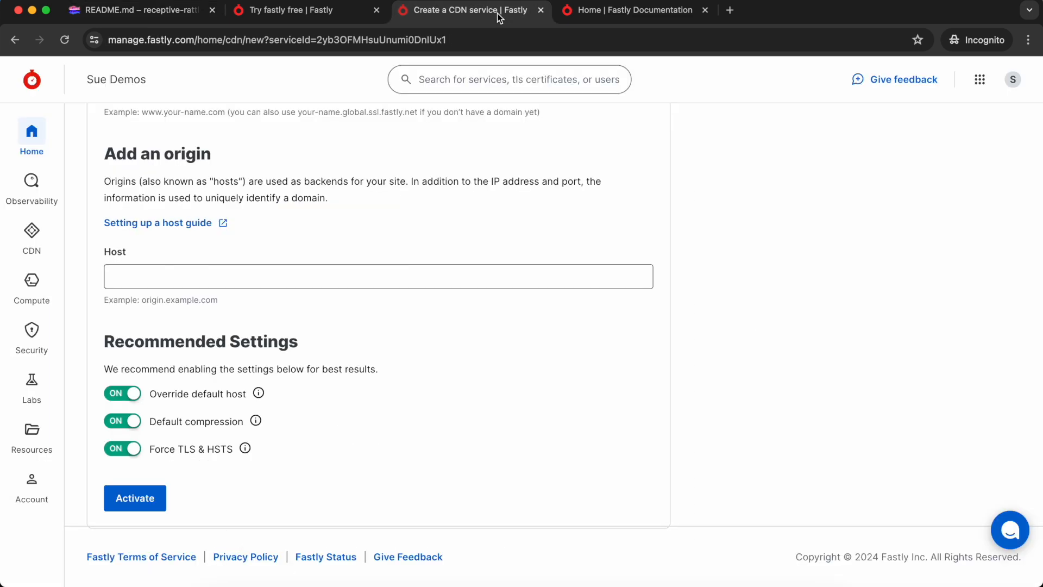
click(325, 276)
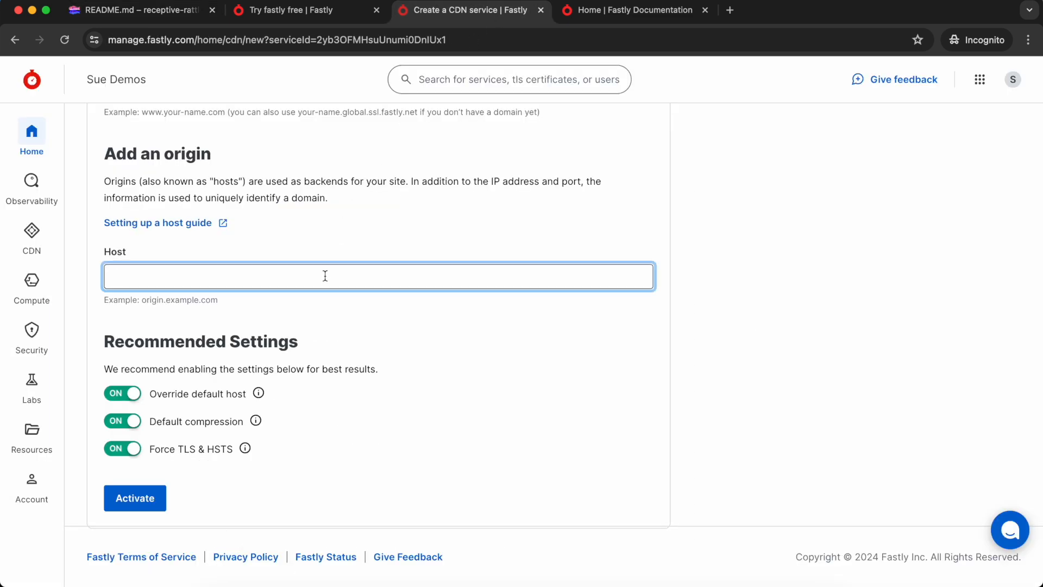
key(ctrl+v)
key(BackSpace)
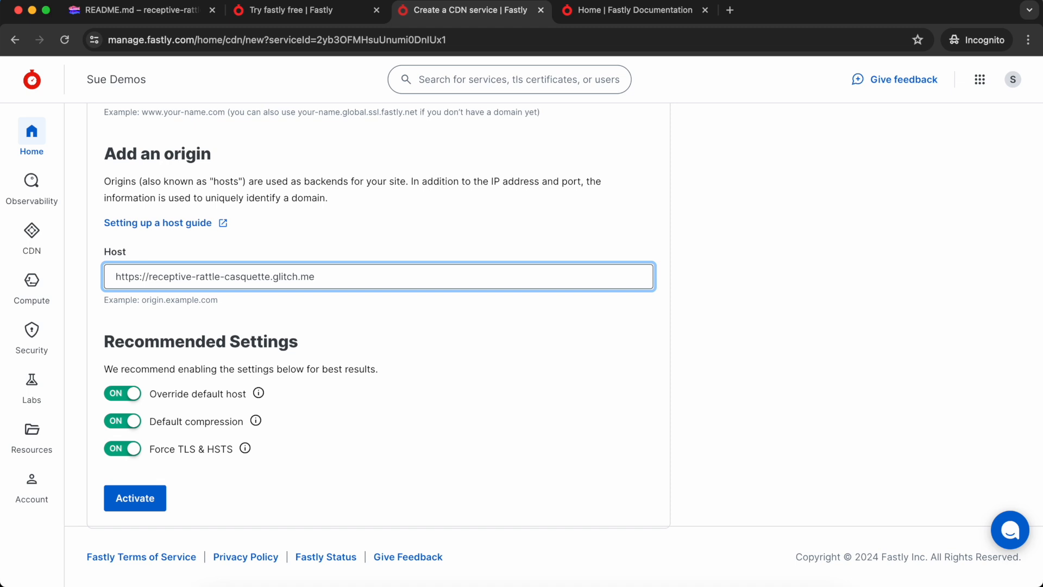
click(149, 277)
key(BackSpace)
key(BackSpace)
key(BackSpace)
key(BackSpace)
key(BackSpace)
key(BackSpace)
key(BackSpace)
key(BackSpace)
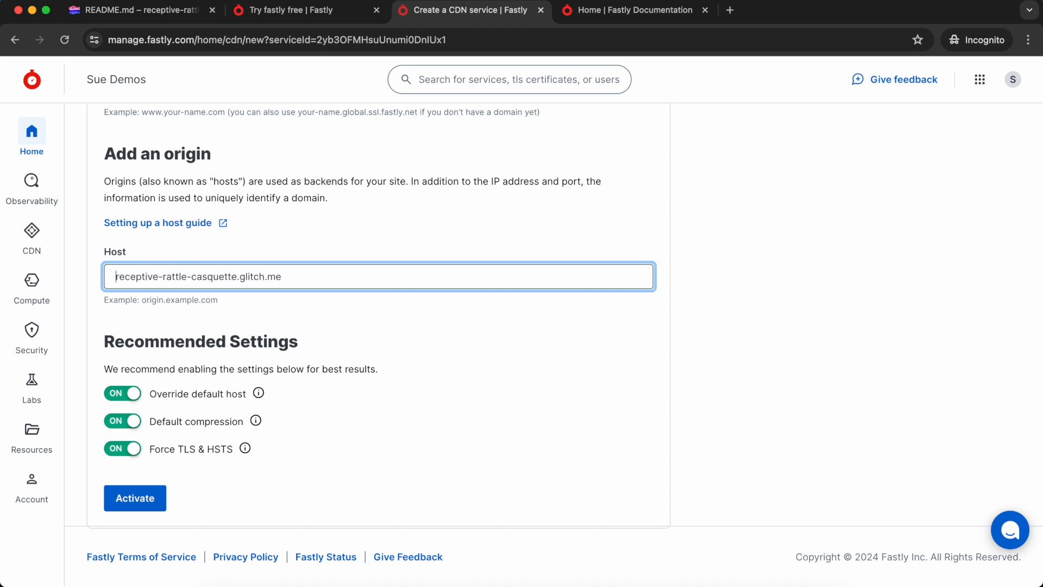
click(775, 277)
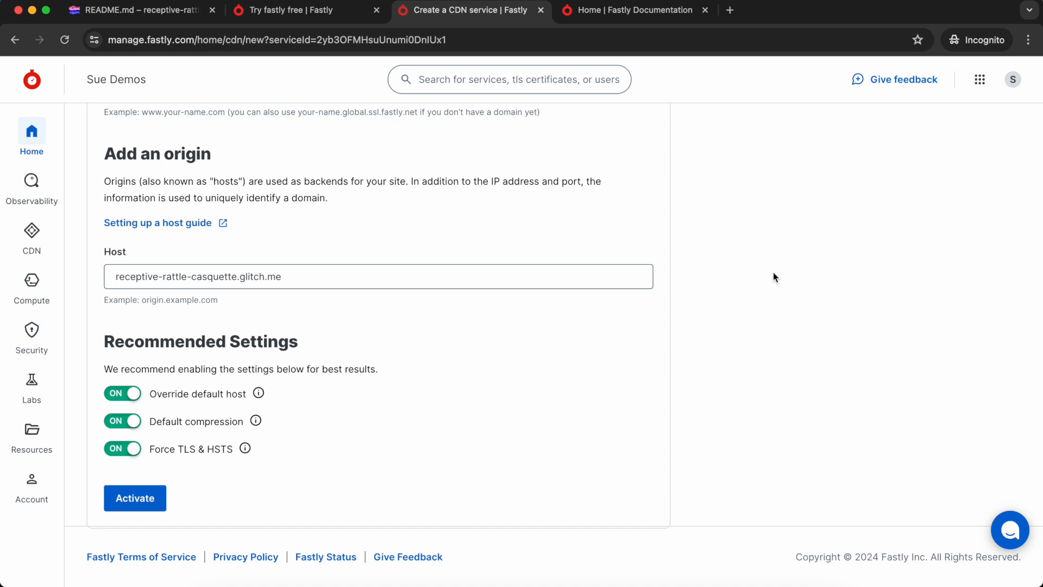
- Activate the Deliver Me service with the recommended settings left on, and test its domain in the browser, reloading the page
click(160, 509)
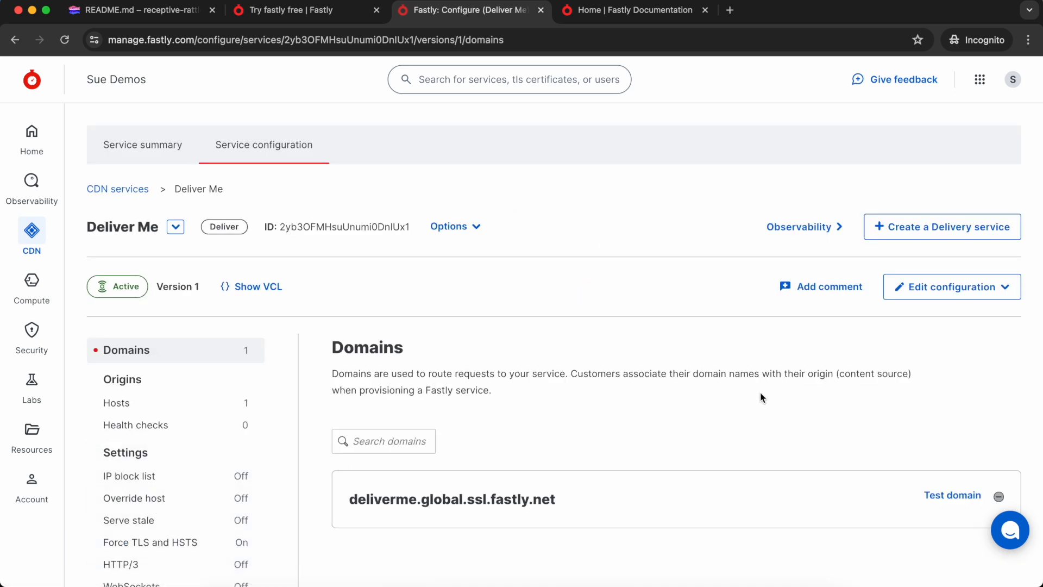
scroll(761, 392, down, 4)
scroll(760, 393, up, 2)
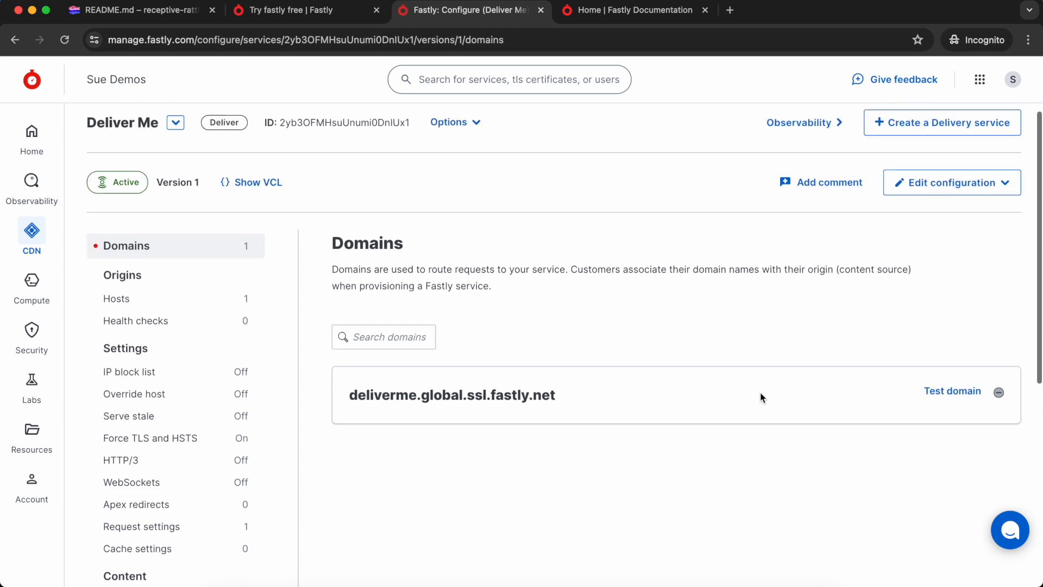
scroll(761, 397, up, 2)
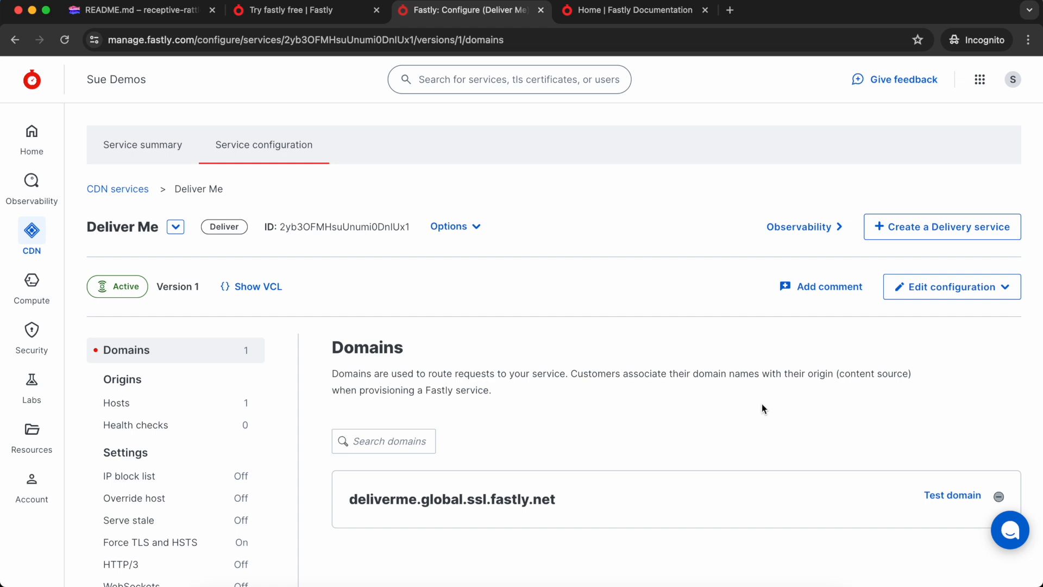
click(948, 498)
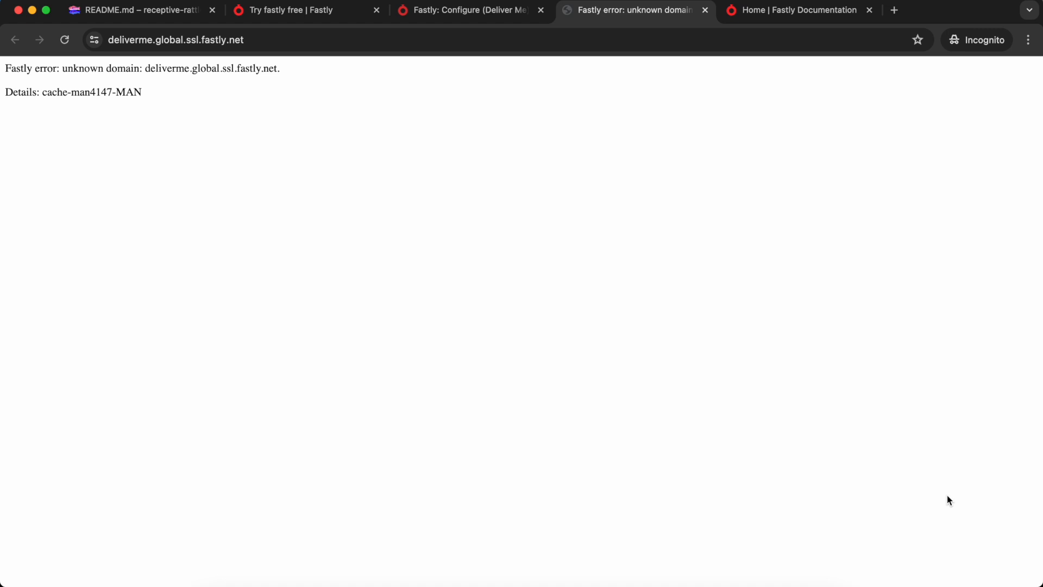
key(super+r)
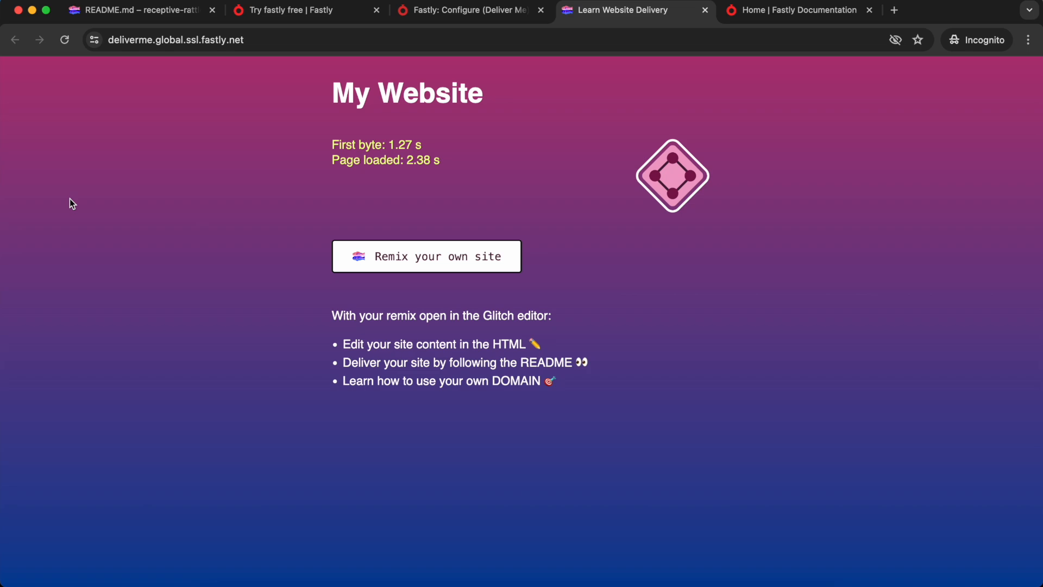
- Preview the Glitch project in a new window and record a reload of receptive-rattle-casquette.glitch.me with the browser's Network inspector
click(120, 19)
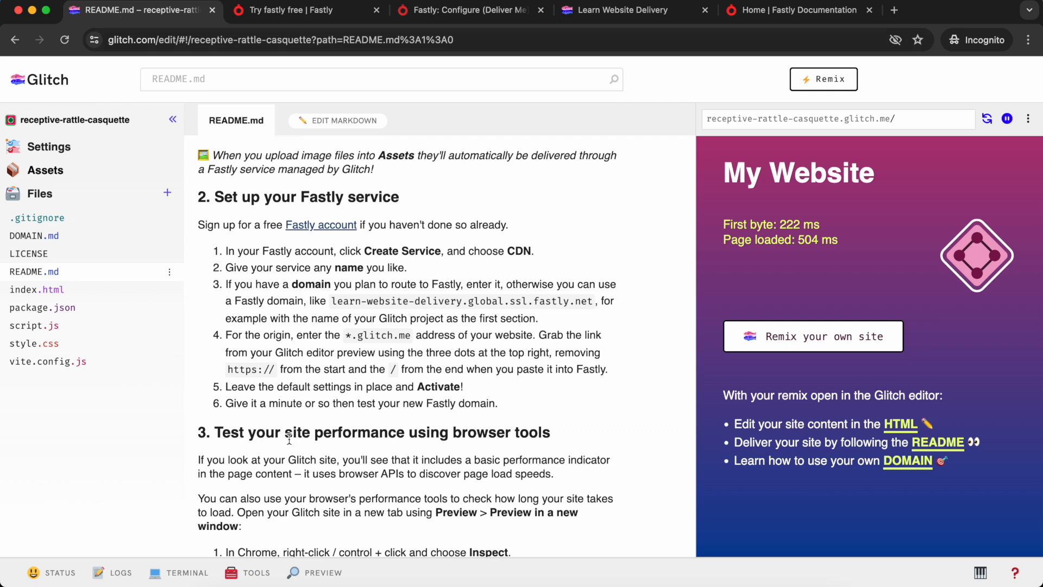
click(330, 573)
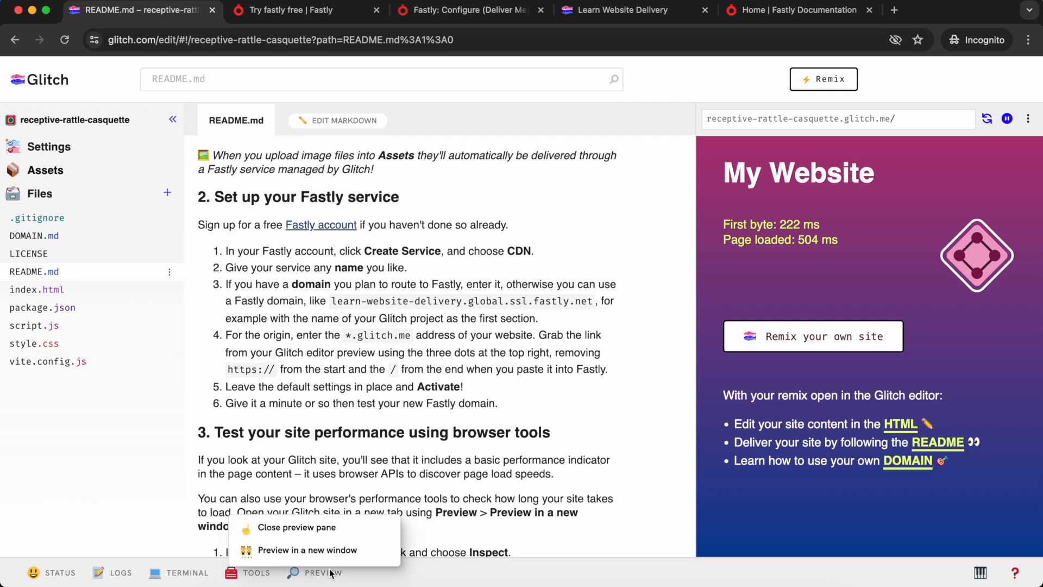
click(378, 552)
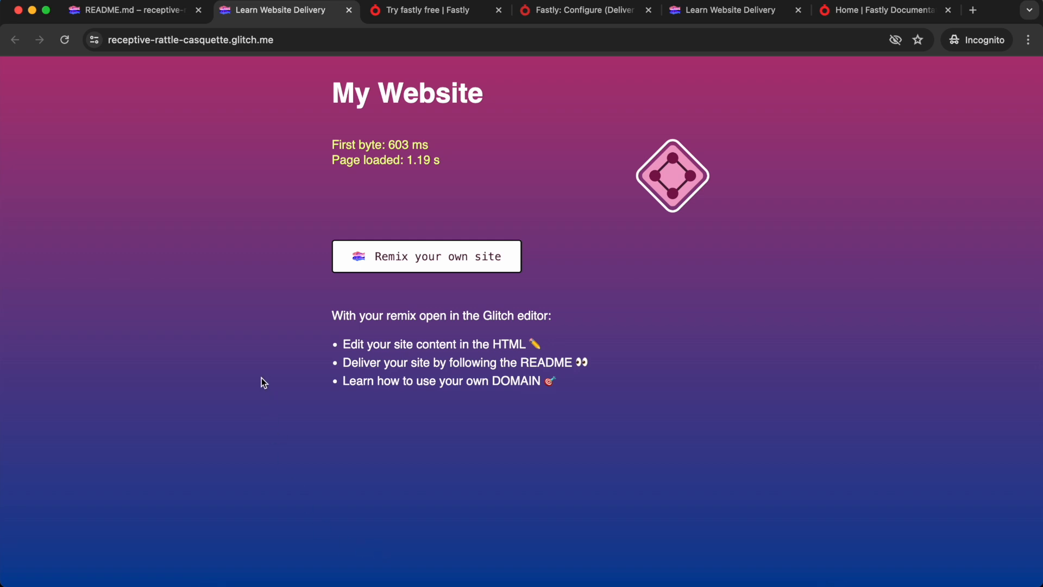
right_click(423, 208)
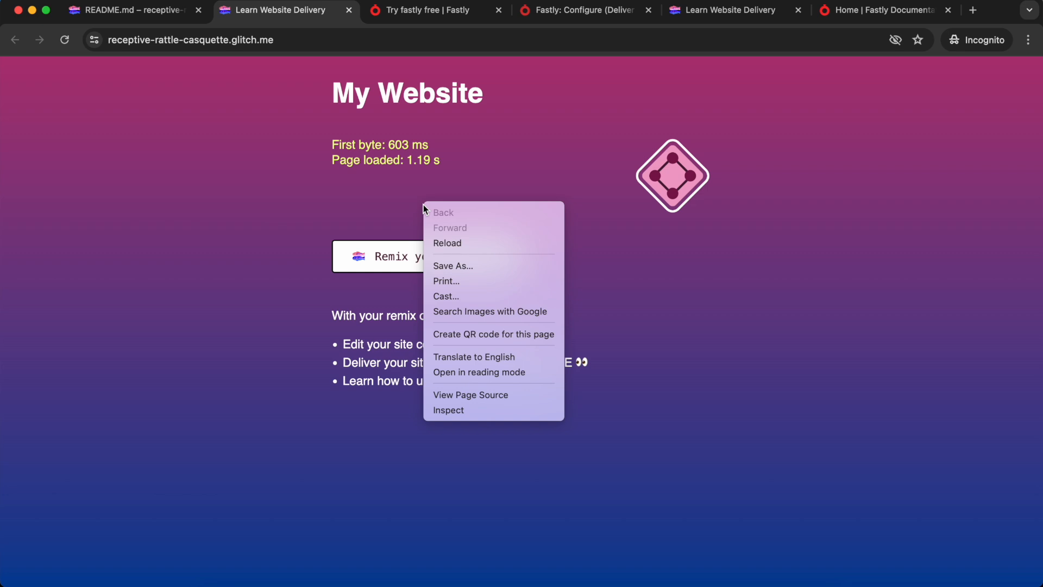
click(484, 412)
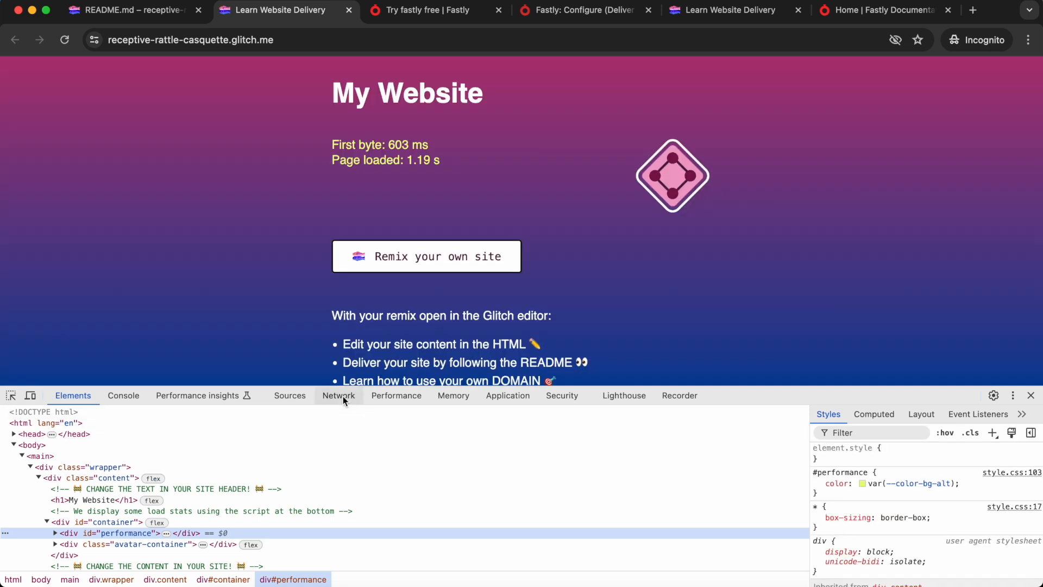
click(344, 400)
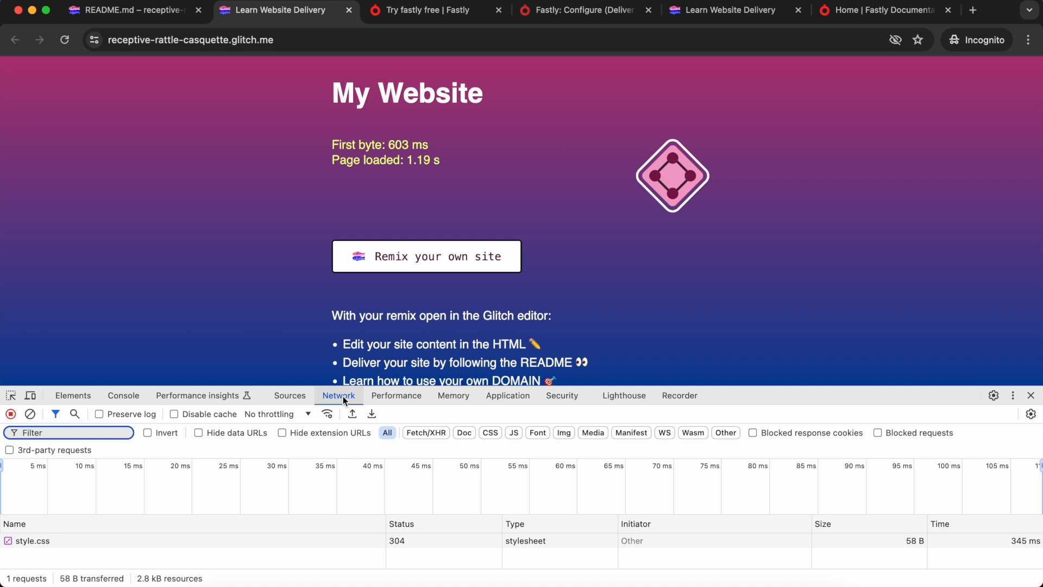
key(super+r)
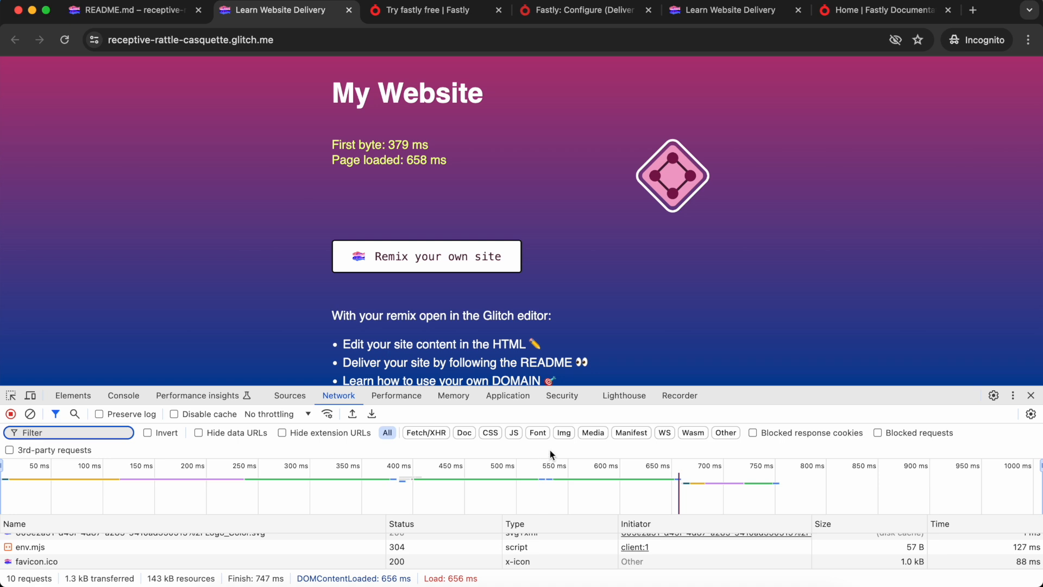
- Record a reload of deliverme.global.ssl.fastly.net with the browser's Network inspector to check its load time
click(700, 14)
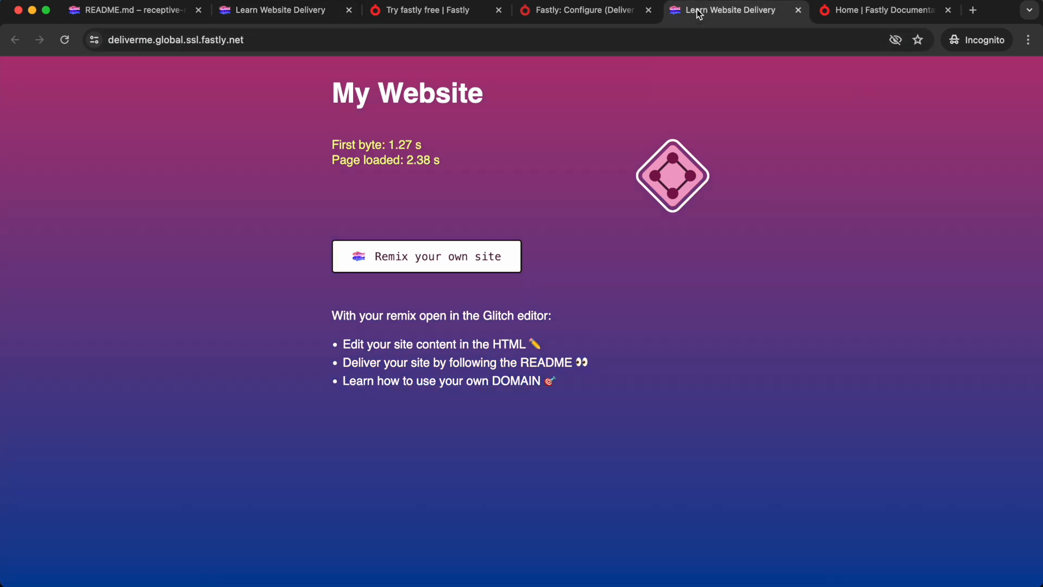
right_click(699, 333)
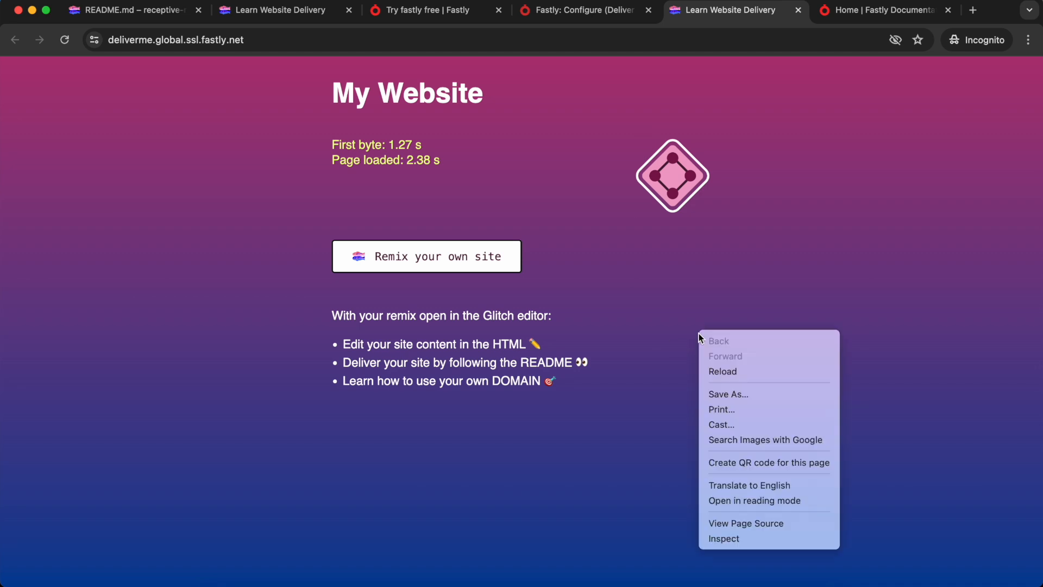
click(734, 538)
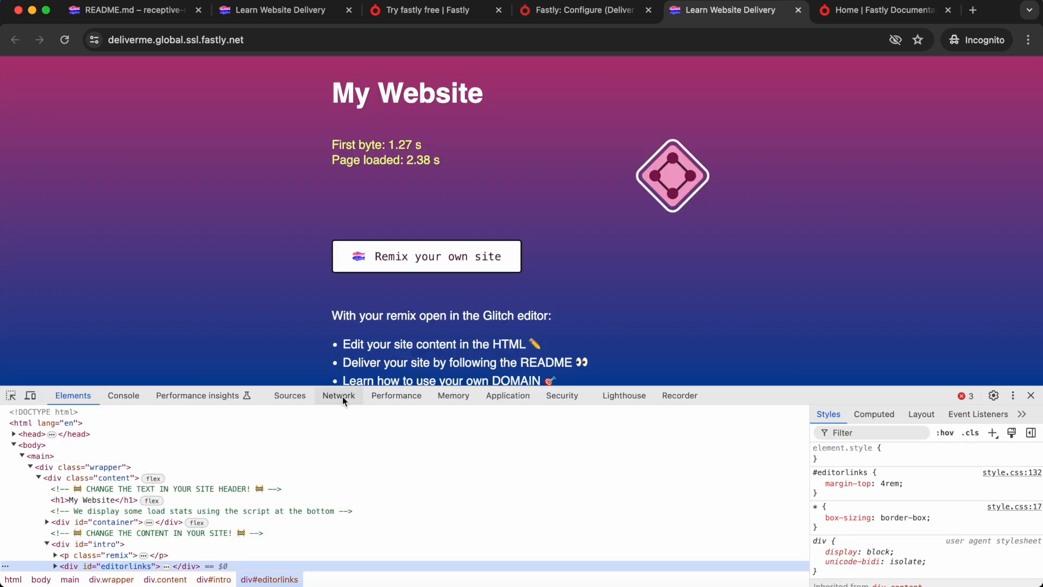
click(342, 396)
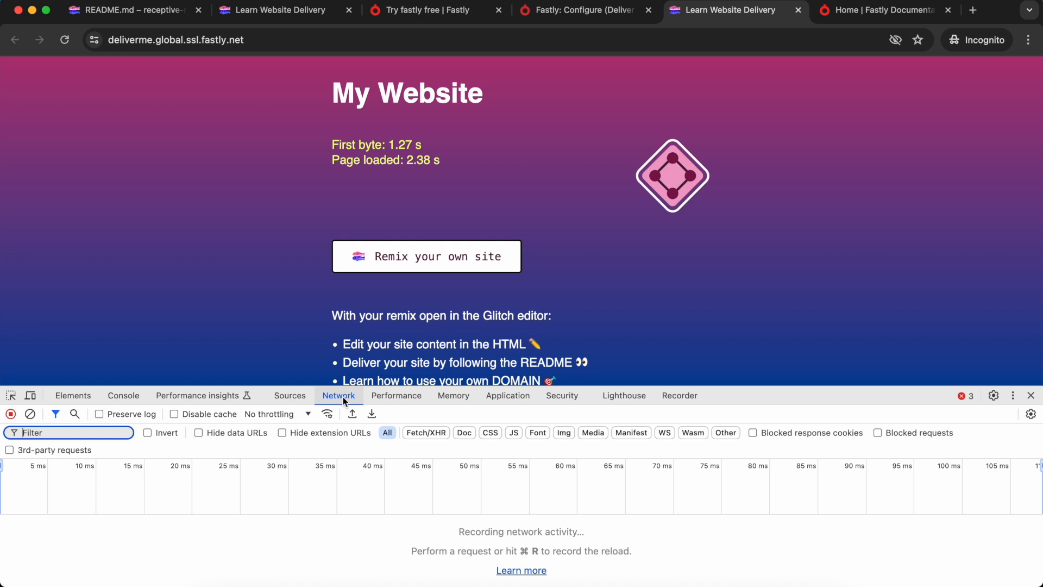
key(super+r)
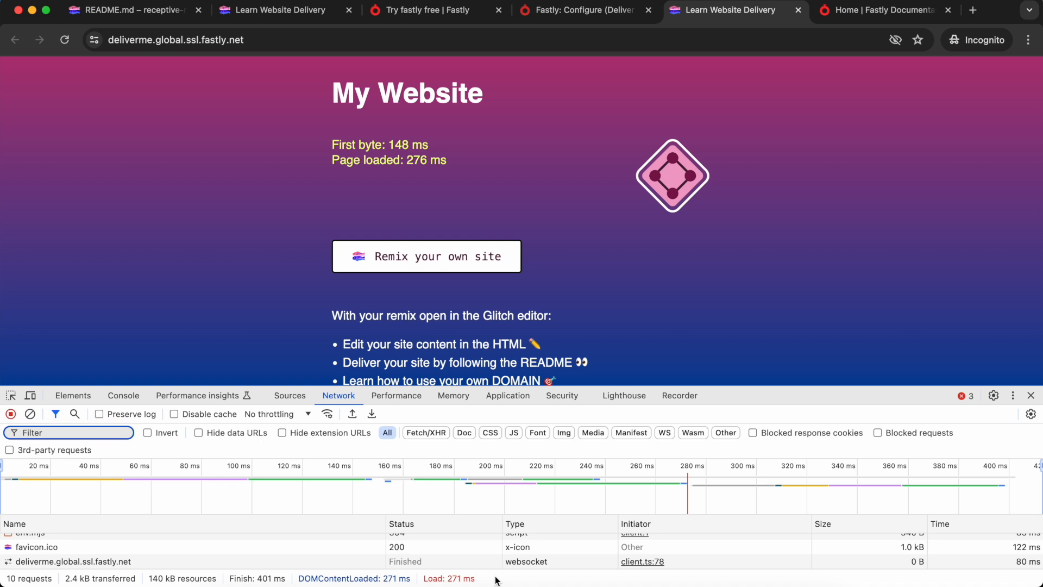
- Examine the response headers of the deliverme.global.ssl.fastly.net document request, down to the X-Cache, X-Cache-Hits and X-Served-By entries
scroll(219, 553, up, 3)
scroll(219, 553, up, 3)
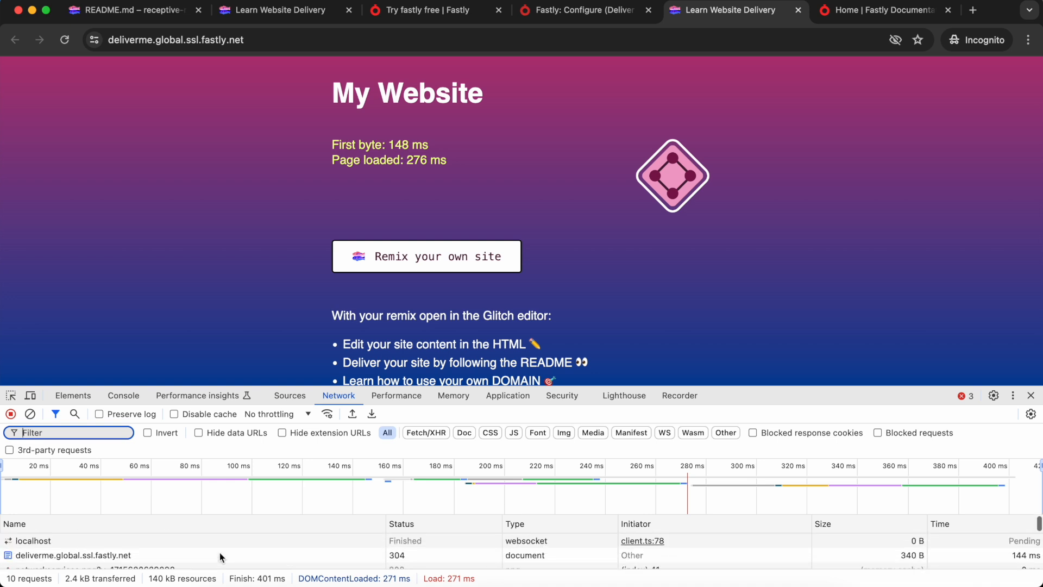
click(189, 555)
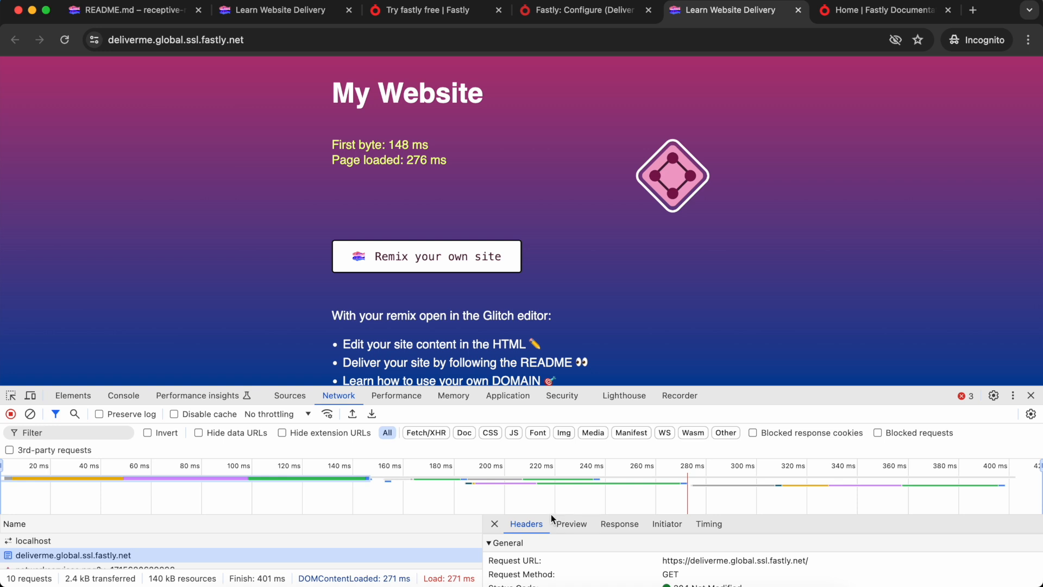
scroll(771, 567, down, 3)
scroll(772, 567, down, 5)
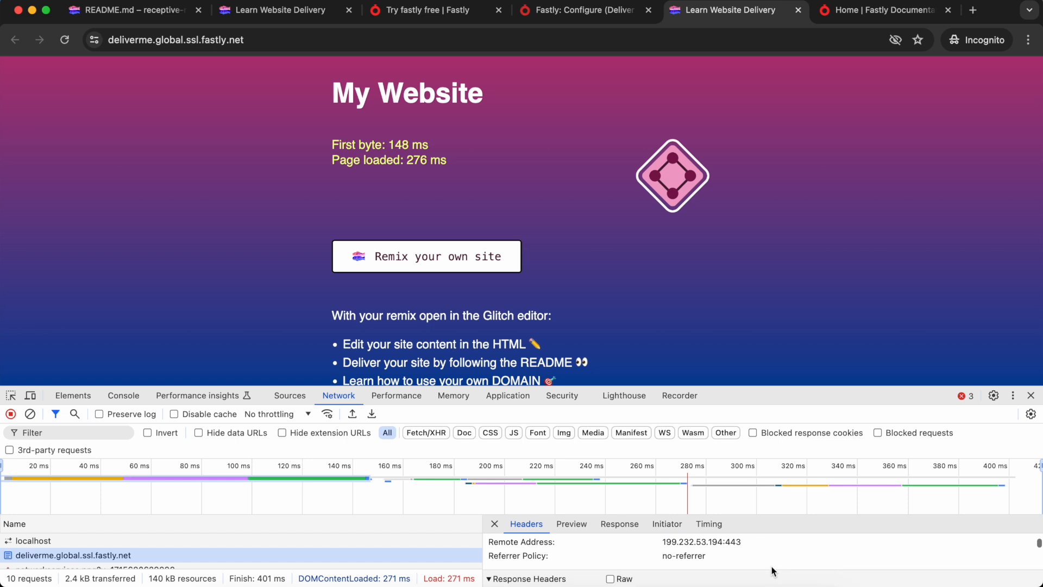
scroll(771, 570, down, 5)
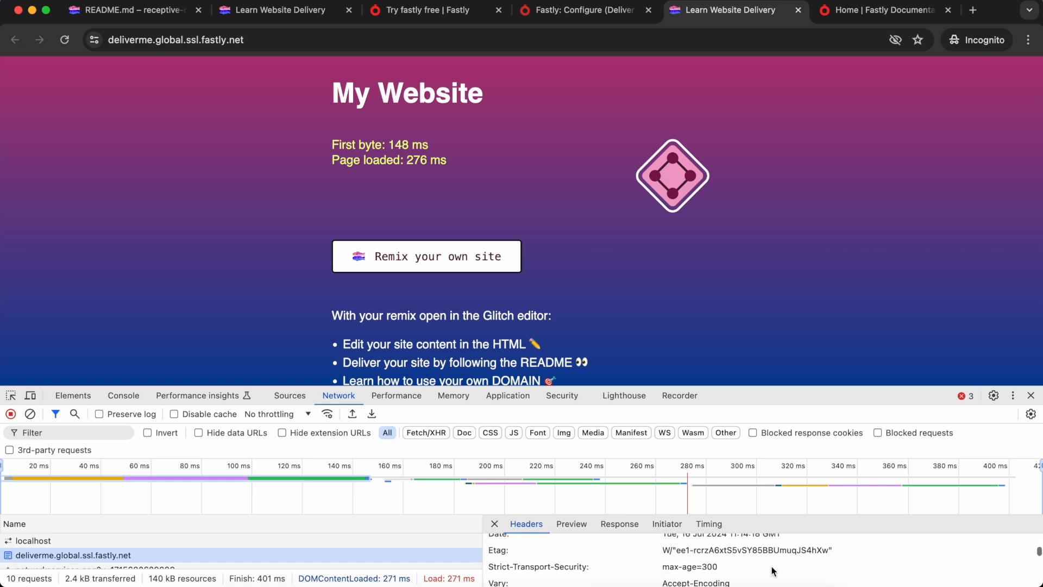
scroll(771, 570, down, 2)
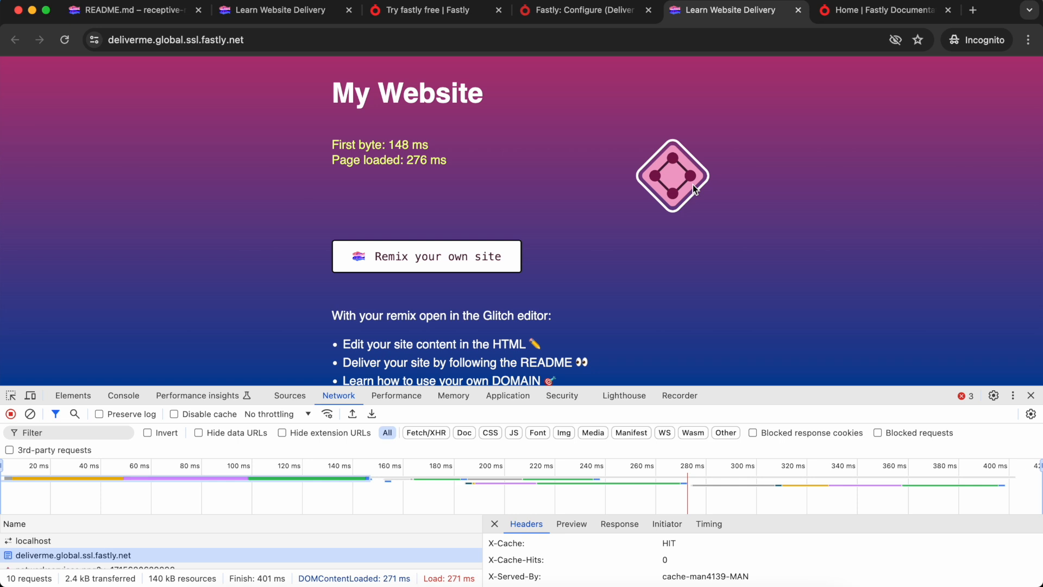
- Examine the cache-related response headers of the networkservices.png image request
scroll(334, 549, down, 1)
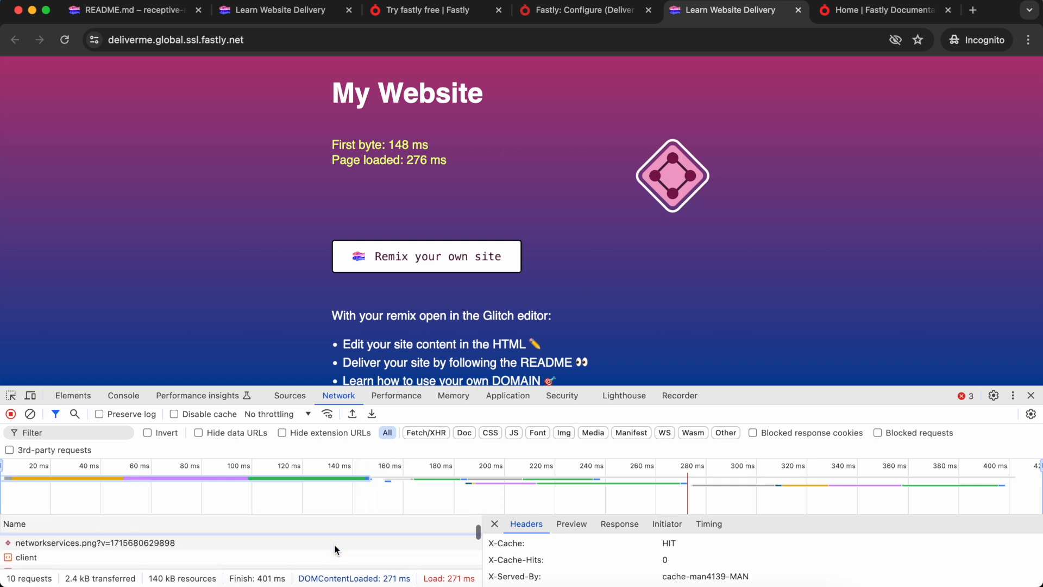
click(175, 538)
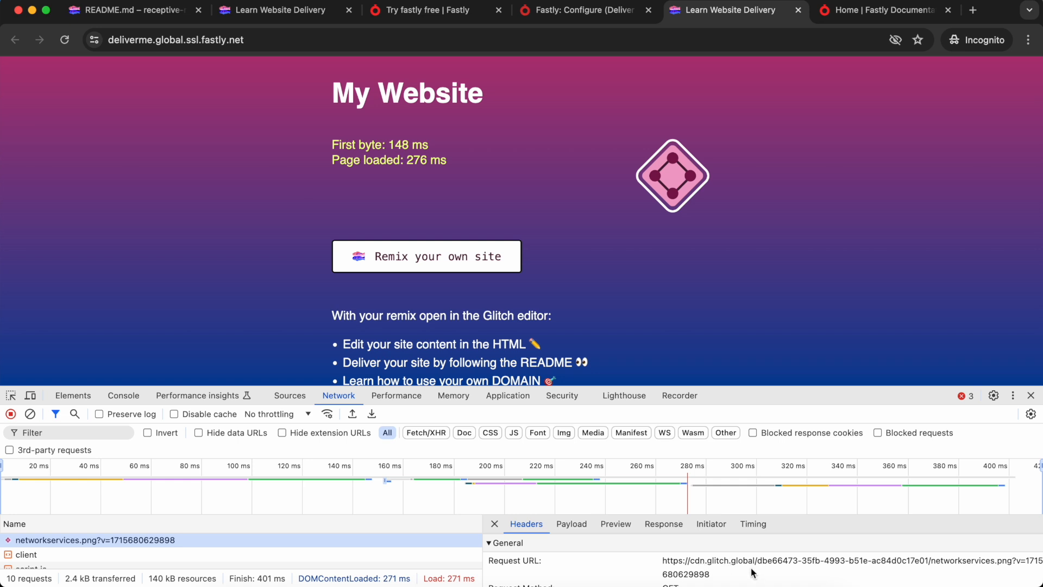
scroll(759, 575, down, 10)
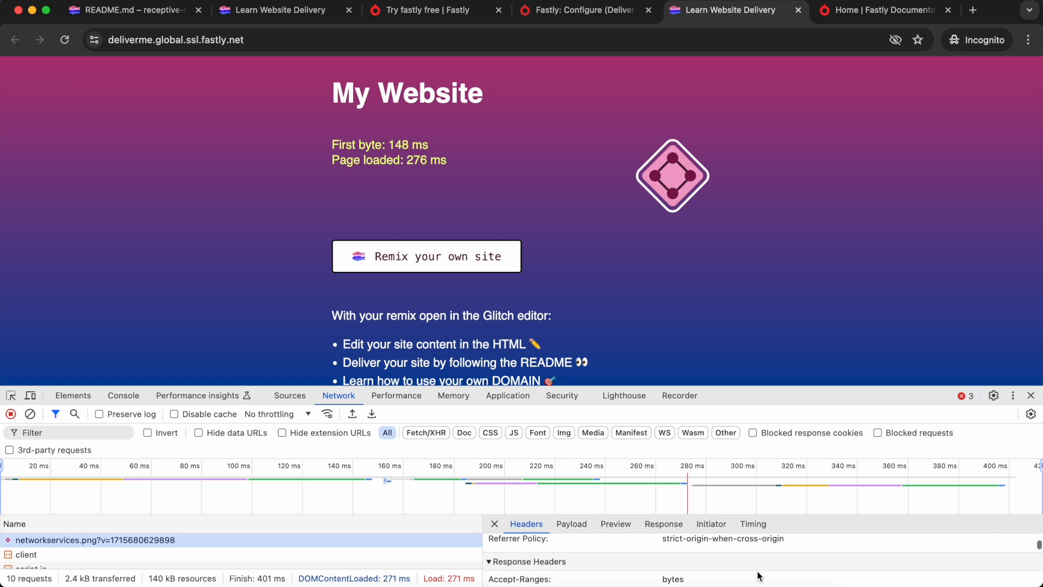
scroll(759, 576, down, 5)
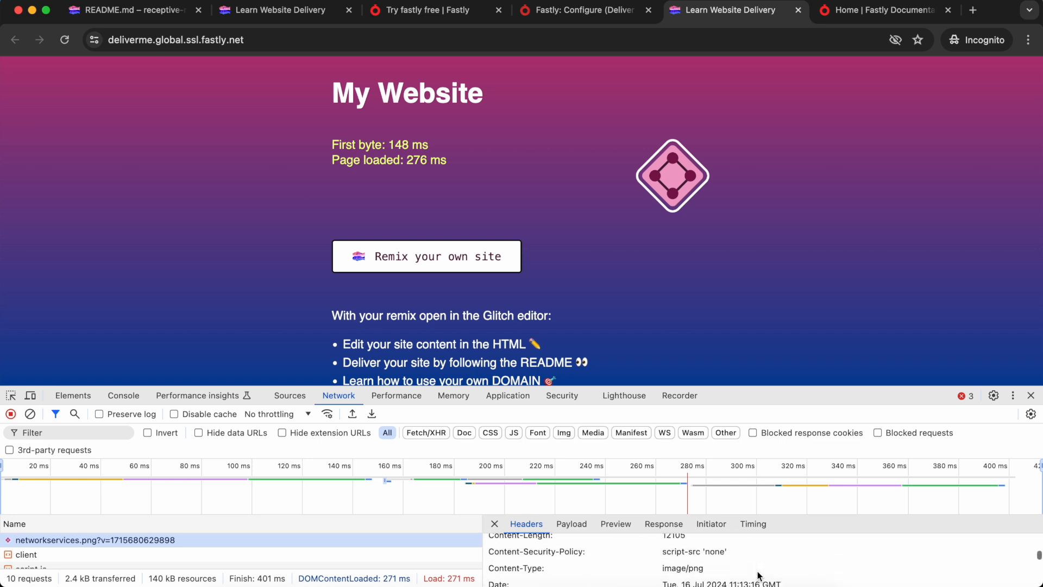
scroll(759, 575, down, 8)
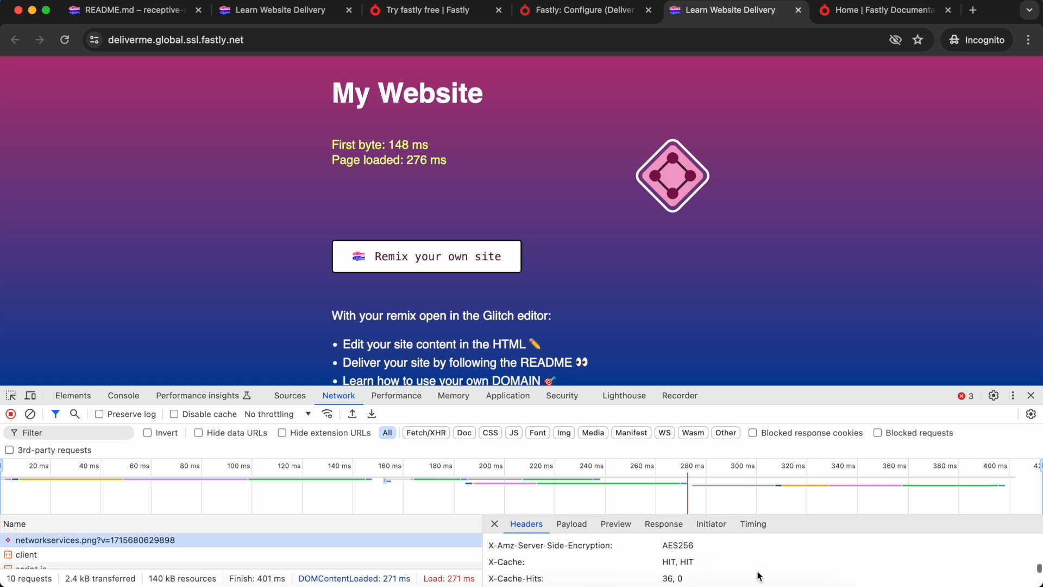
scroll(759, 576, up, 3)
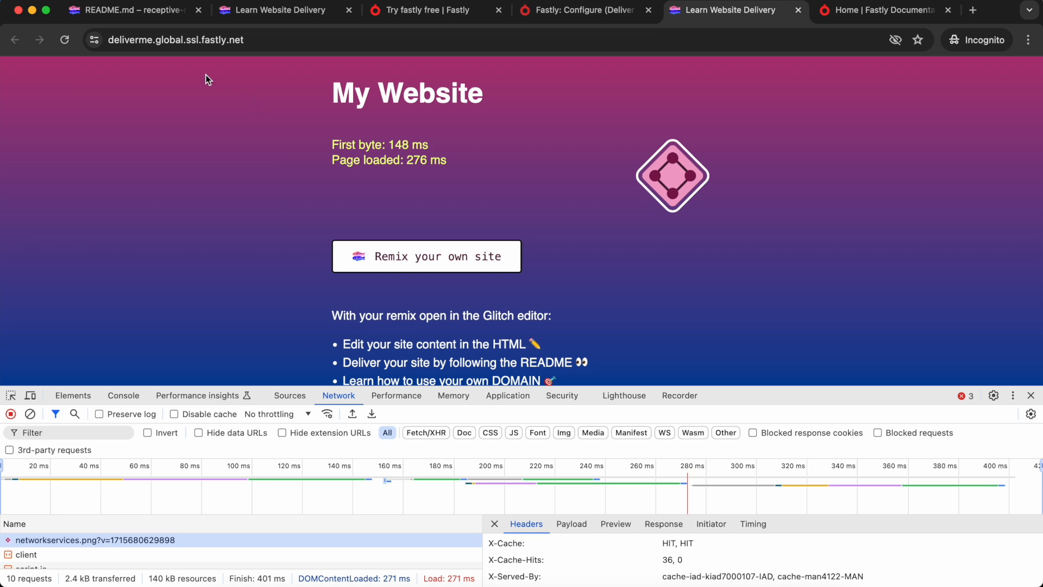
- Switch back to the Glitch project and set the --color-bg variable in style.css to green
click(142, 15)
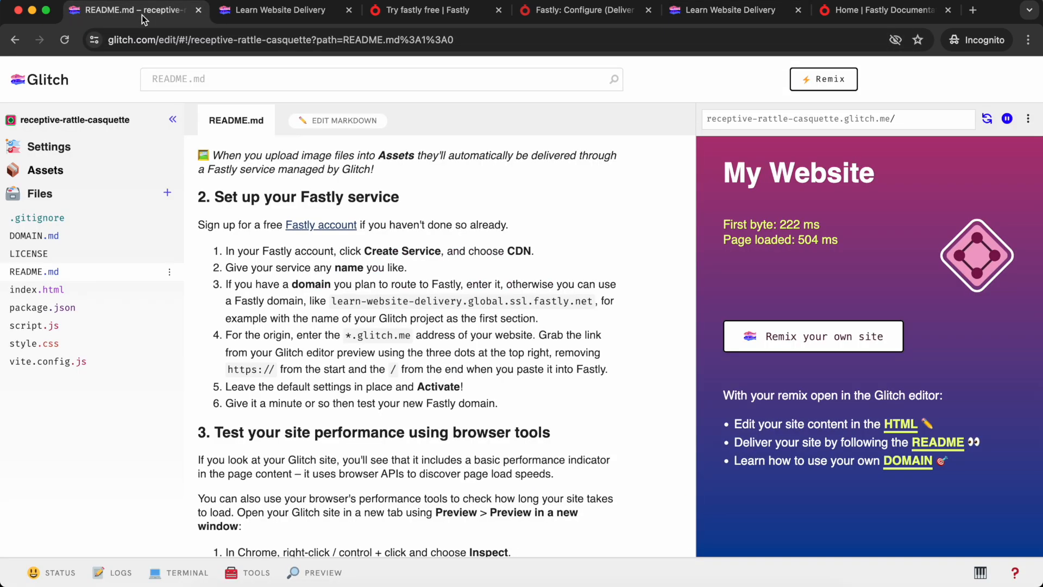
click(112, 352)
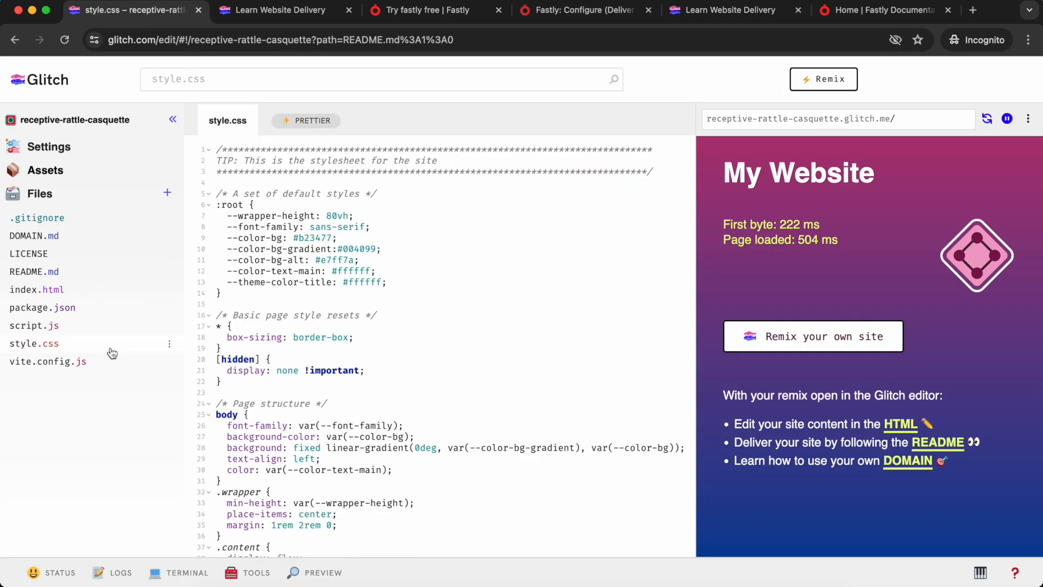
click(296, 237)
double_click(326, 238)
text(green)
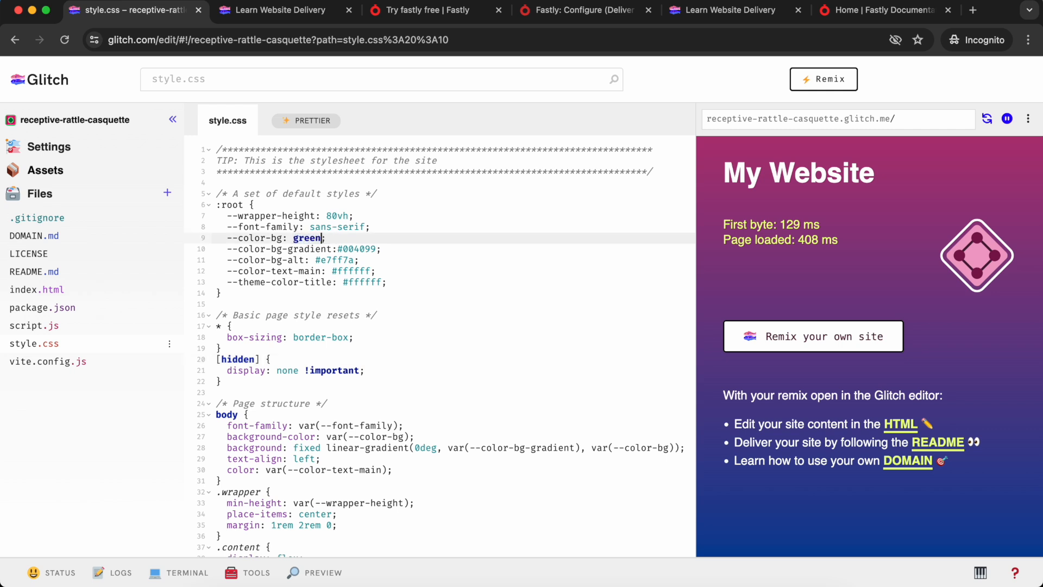
- Reload the Glitch site and the Fastly-delivered site to compare their backgrounds, closing the inspector on the Fastly one
click(285, 18)
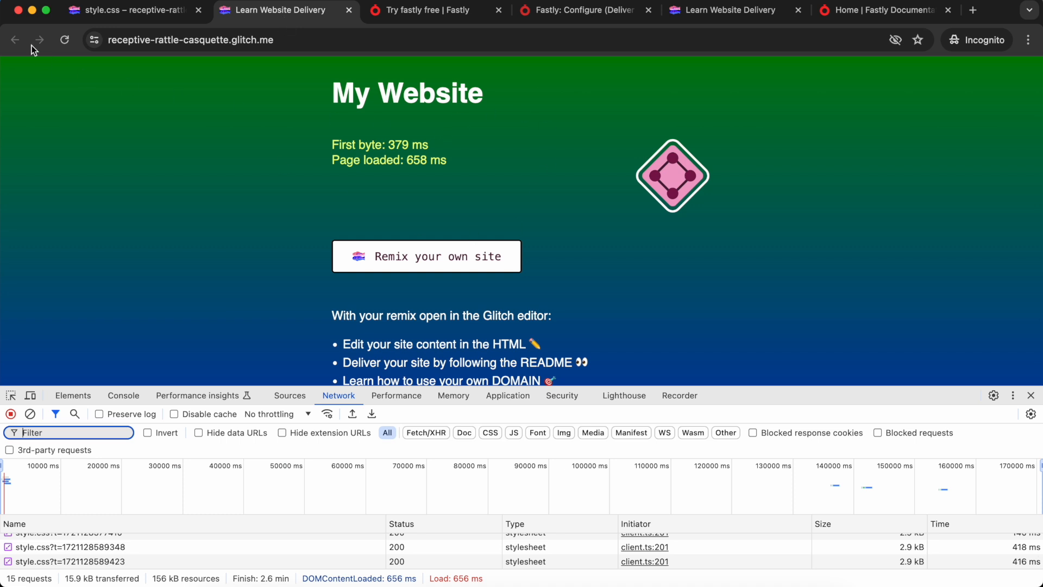
click(64, 40)
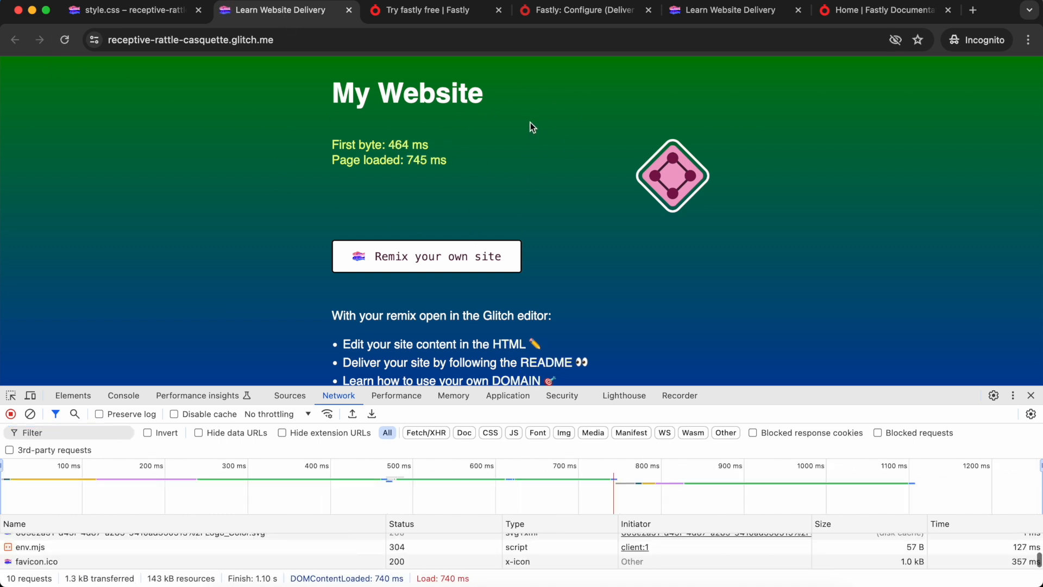
click(705, 11)
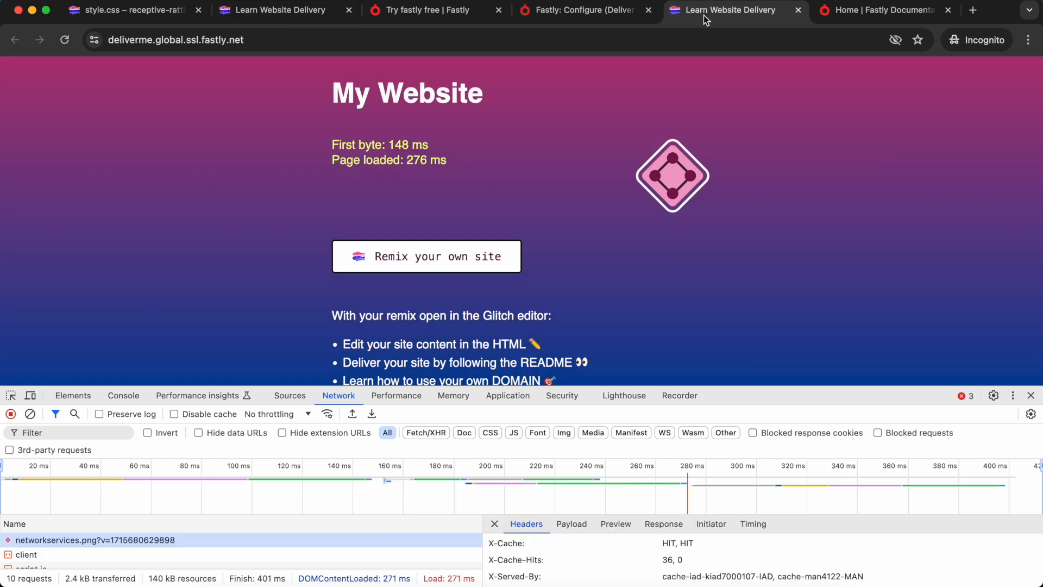
click(1030, 395)
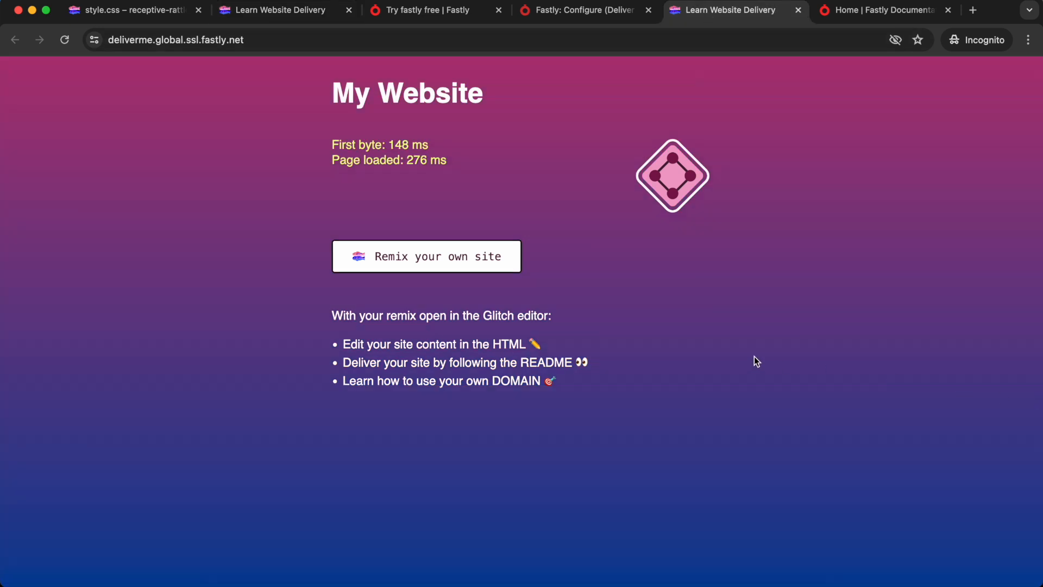
key(super+r)
- Return to the Fastly service configuration and purge all cached content for the service, confirming with the service name Deliver Me
click(567, 11)
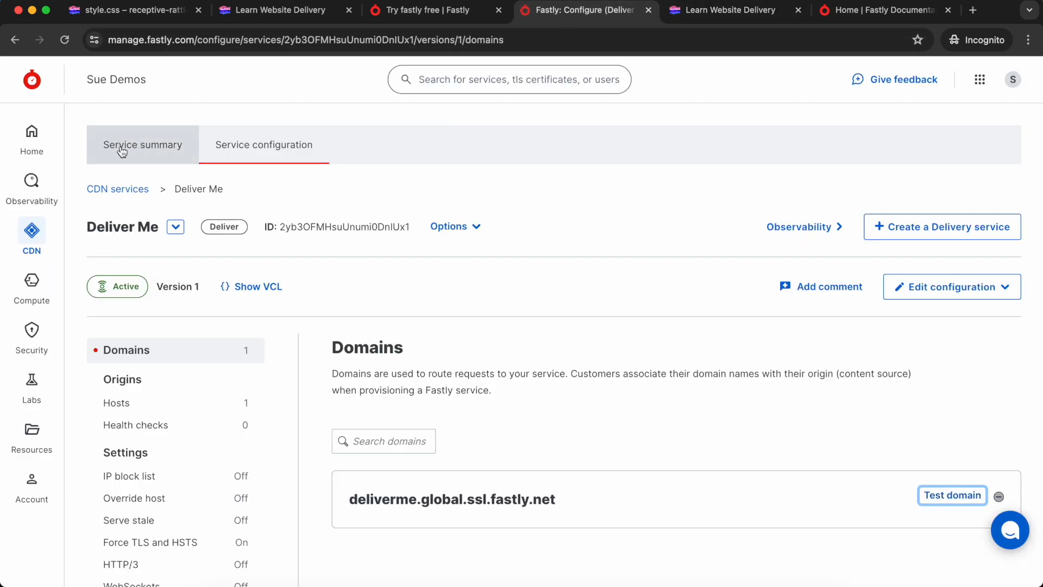
click(141, 158)
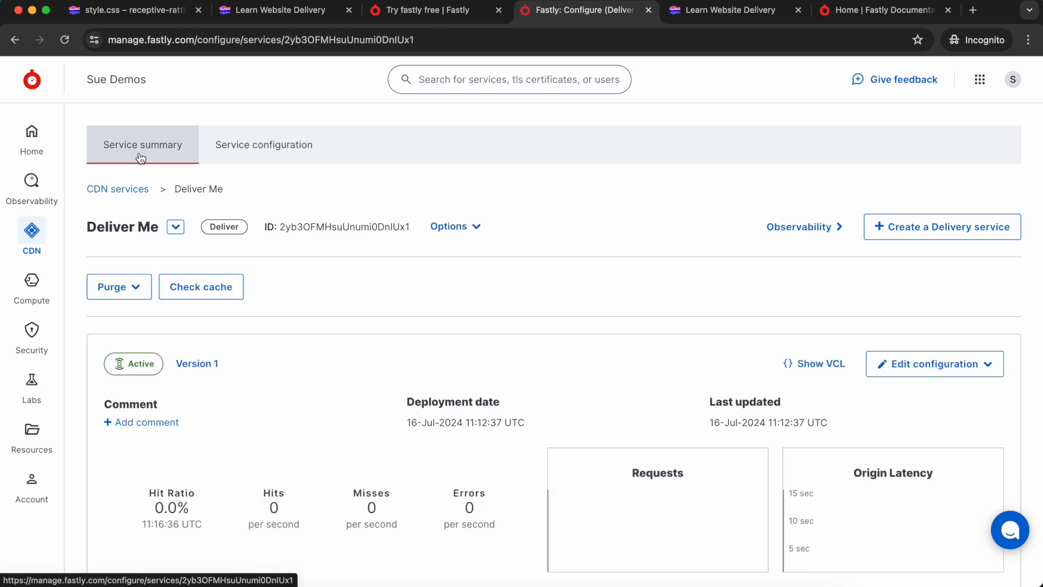
click(145, 285)
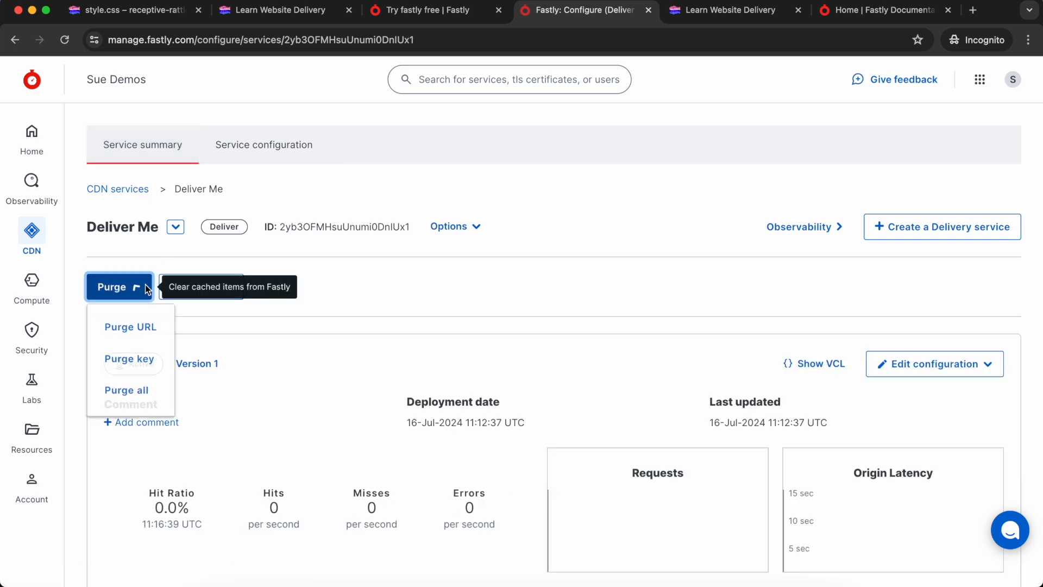
click(142, 396)
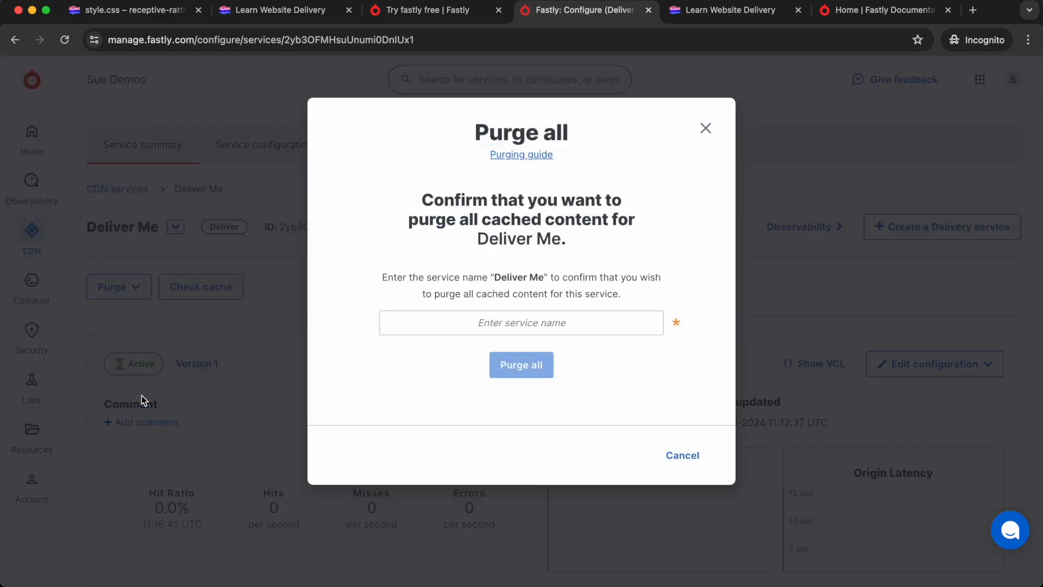
click(427, 326)
text(Deliver Me)
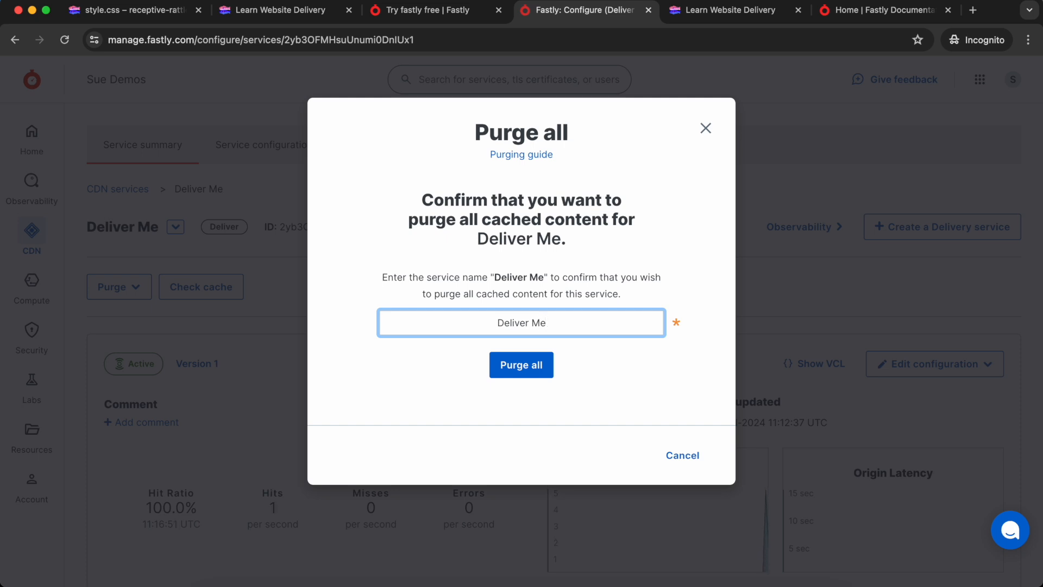
click(538, 374)
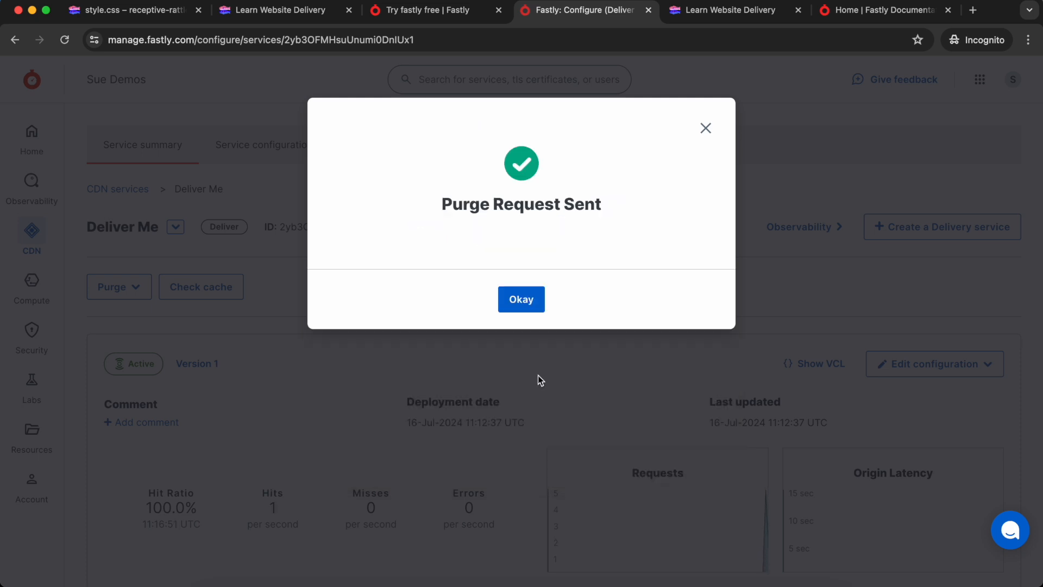
click(519, 302)
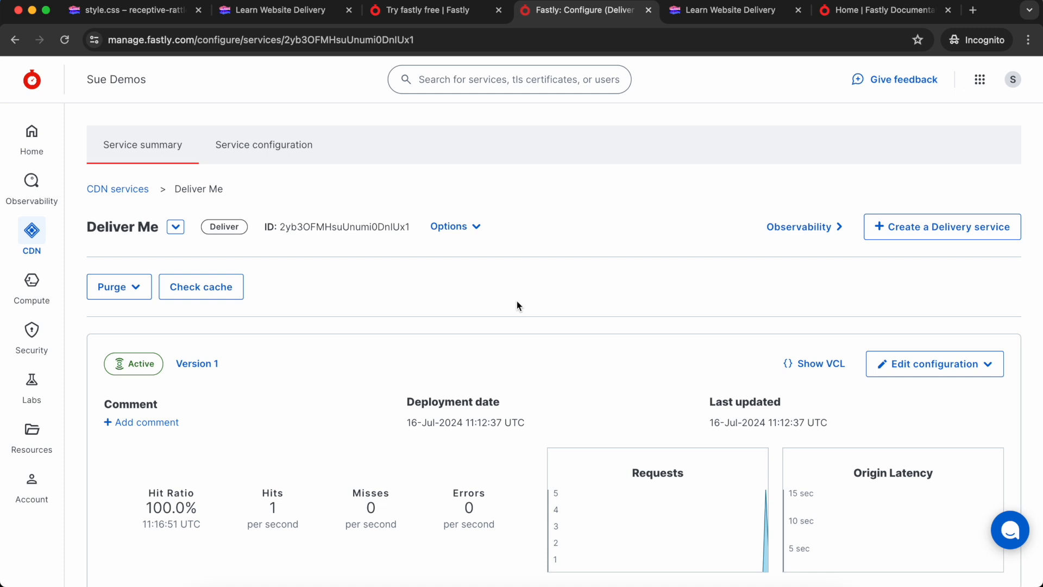
- Review the service's available purge options and reload the Fastly-delivered site to check its background
click(134, 287)
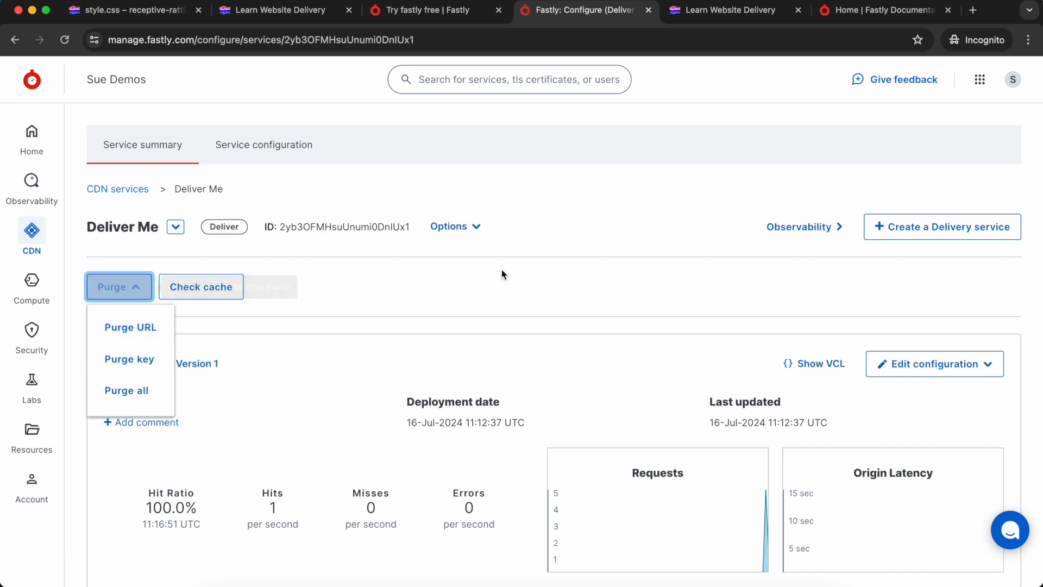
click(490, 285)
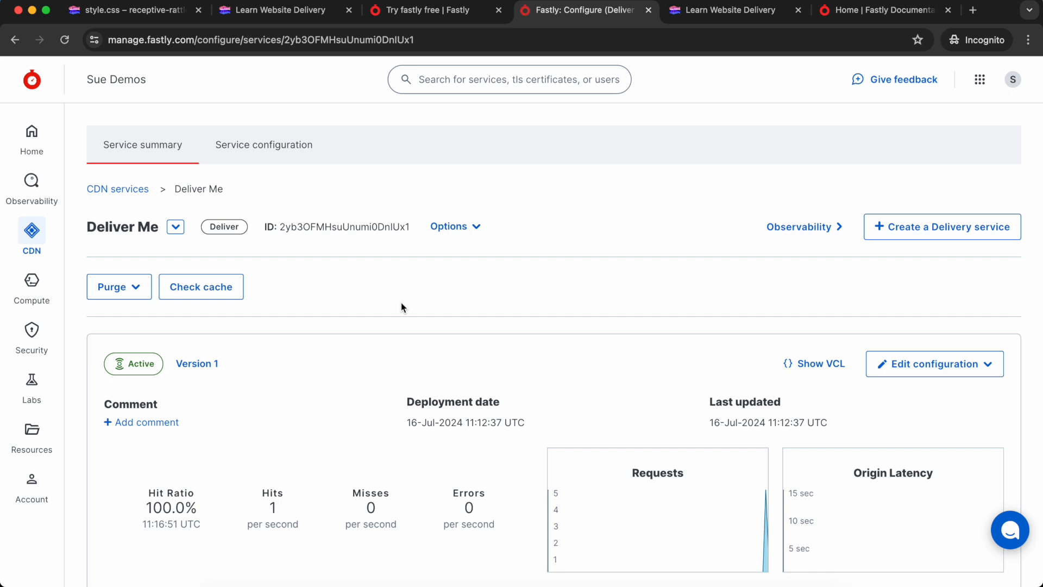
click(718, 13)
key(super+r)
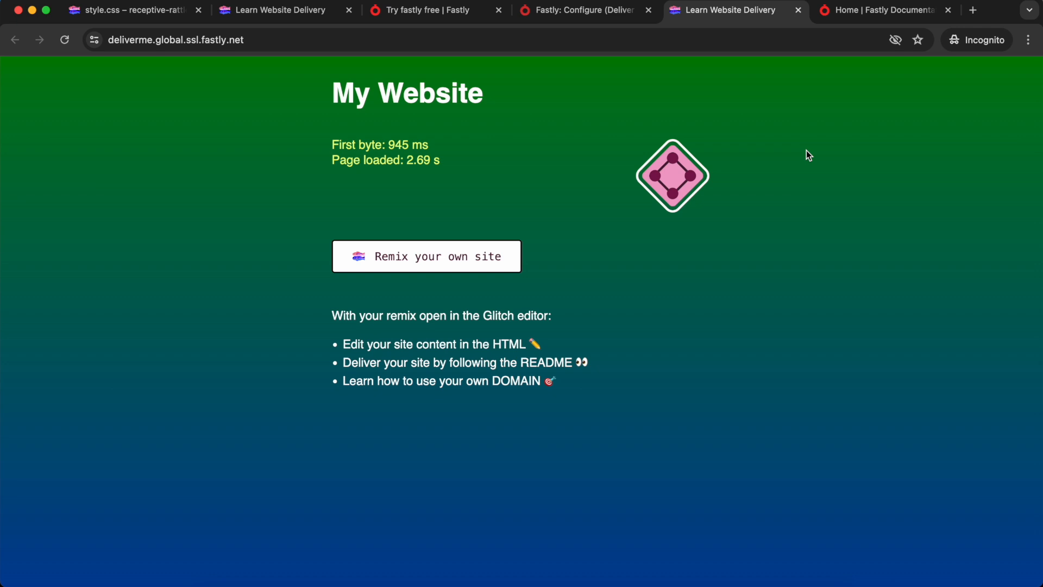
- Return to the Deliver Me service and clone its active version 1 into an editable draft
click(571, 10)
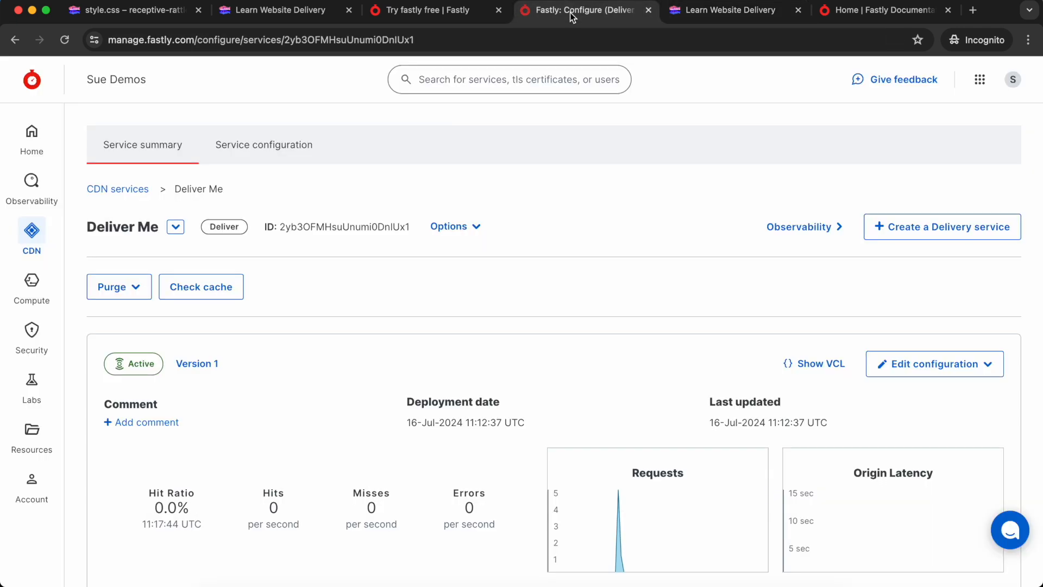
click(944, 365)
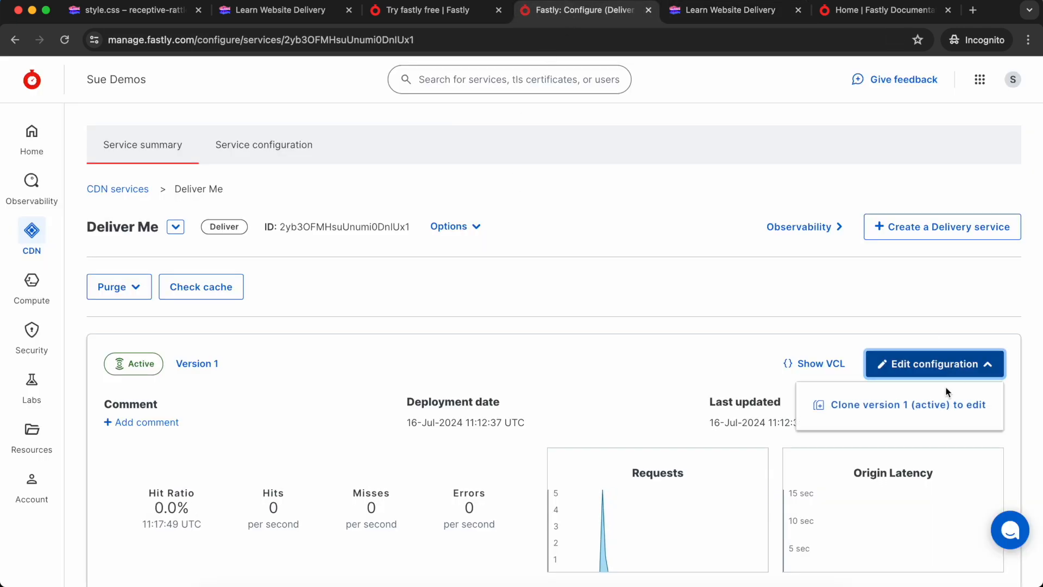
click(938, 409)
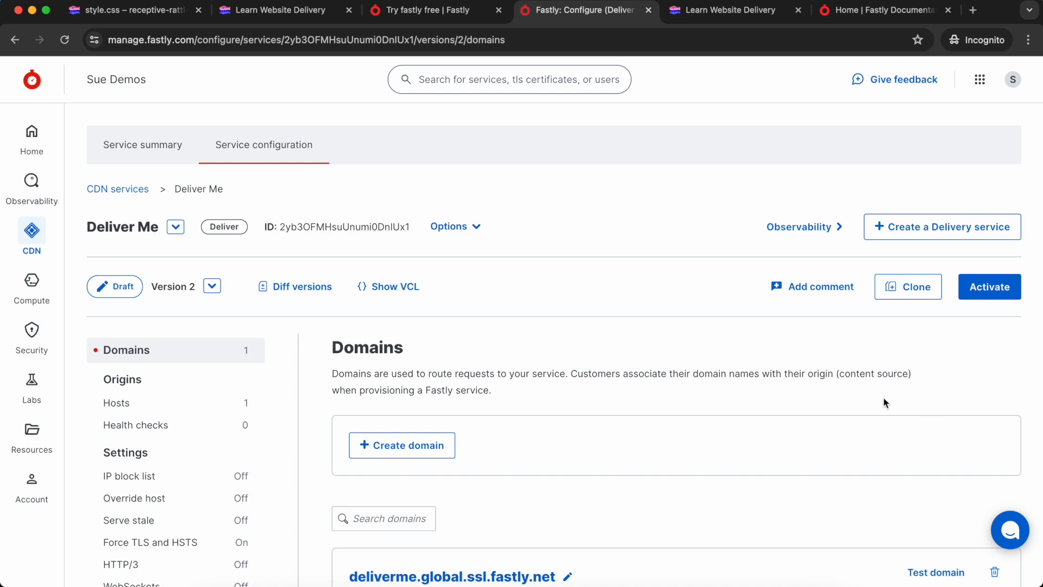
- Turn on the 404 page synthetic response in the draft version's content settings
scroll(318, 471, down, 3)
scroll(317, 471, down, 4)
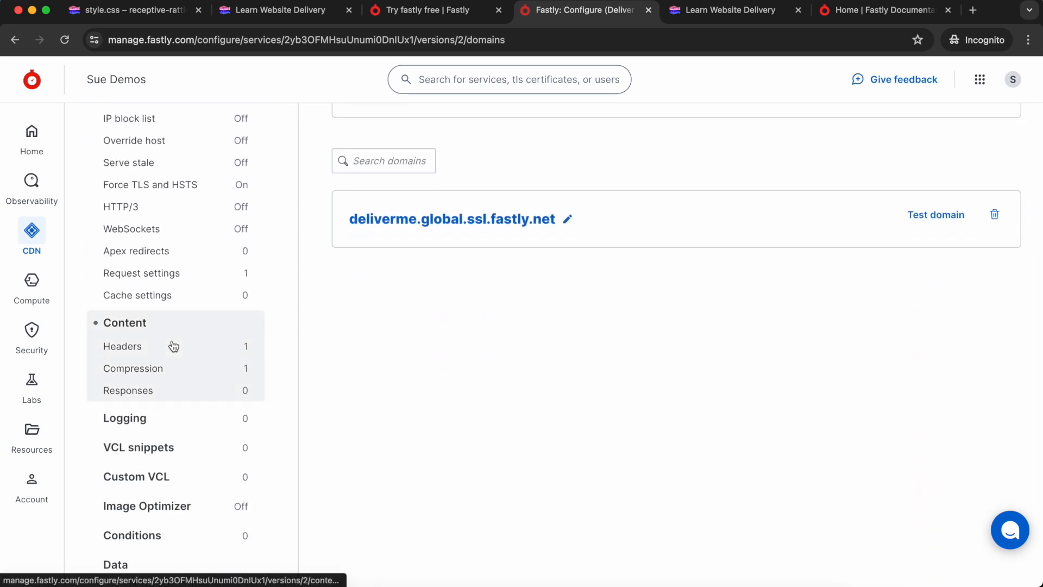
click(174, 346)
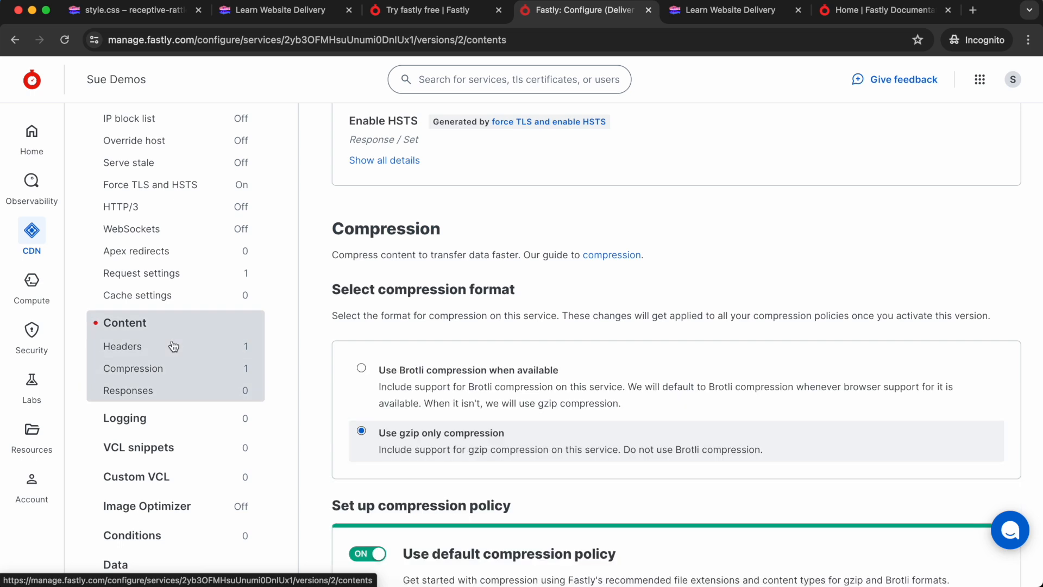
scroll(715, 345, down, 5)
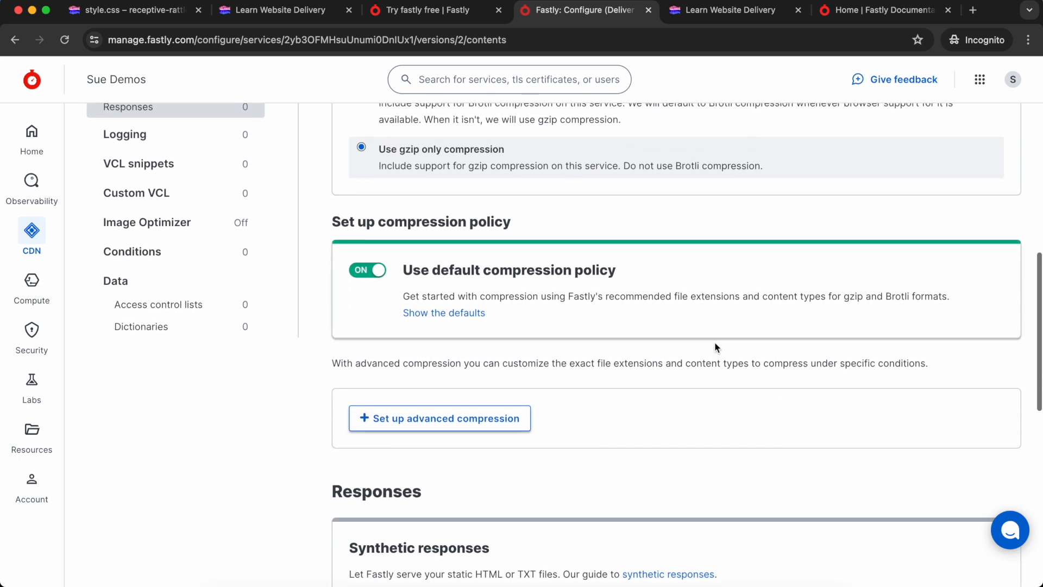
scroll(715, 347, down, 7)
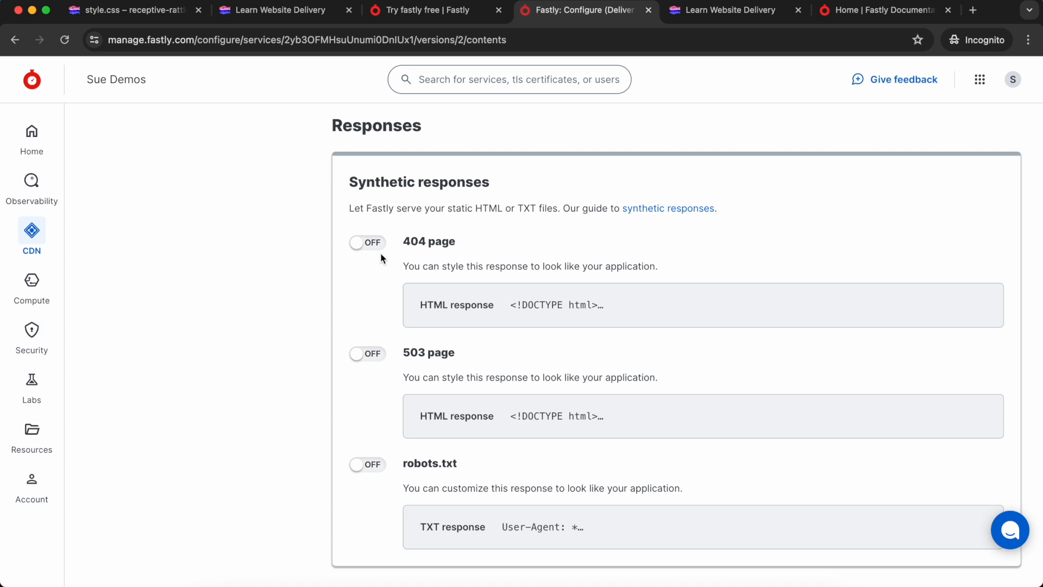
click(368, 243)
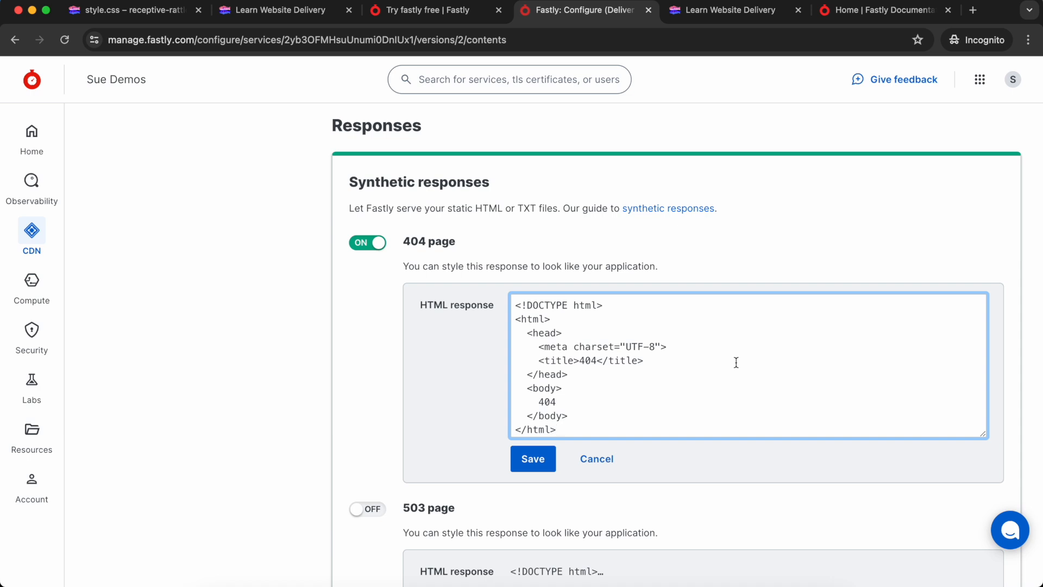
- Switch to the Glitch project and copy the complete 404 page HTML example from README.md
click(155, 19)
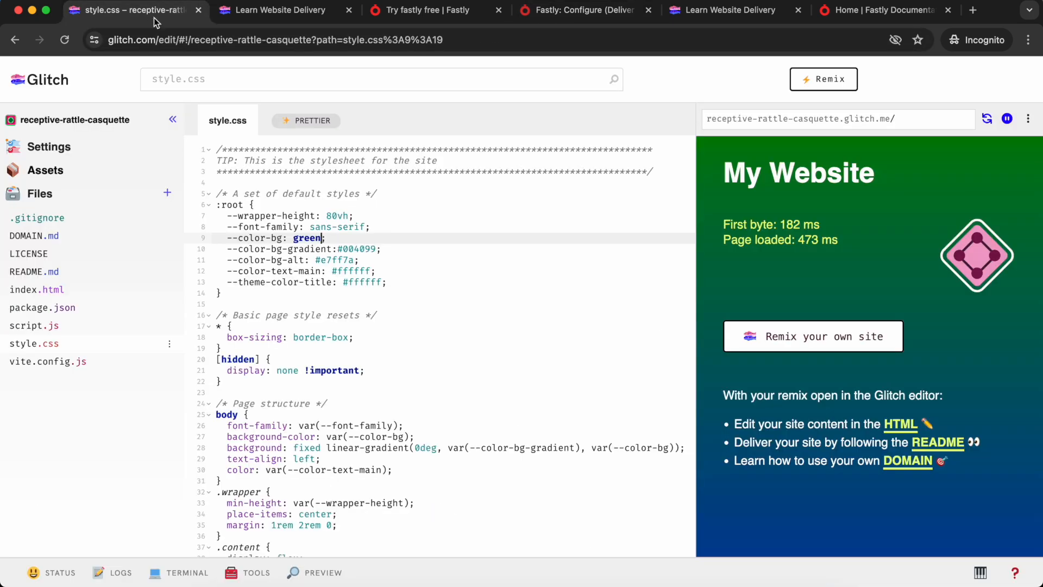
click(119, 272)
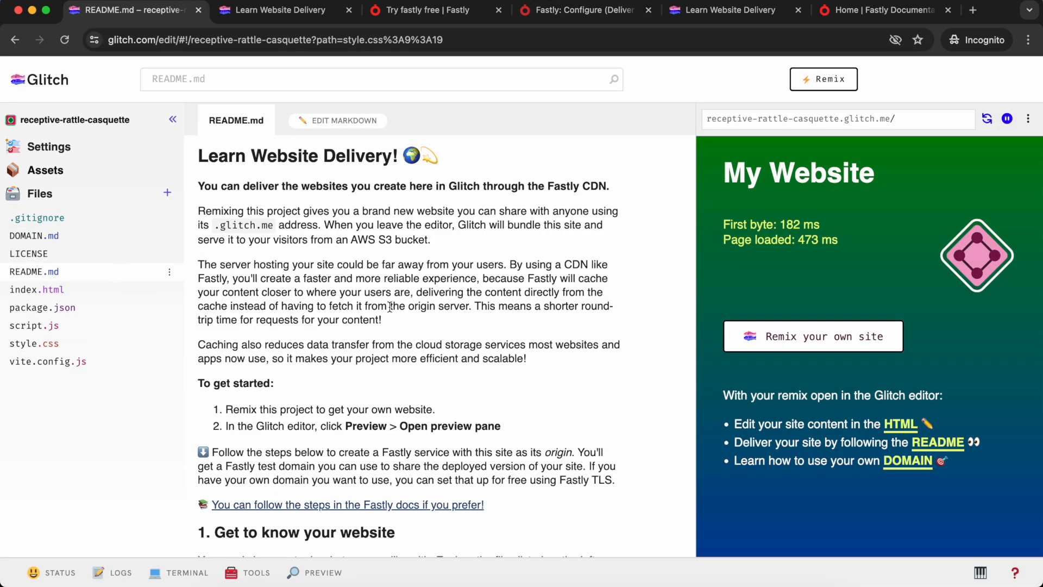
scroll(586, 351, down, 12)
scroll(585, 353, down, 13)
scroll(585, 353, down, 13)
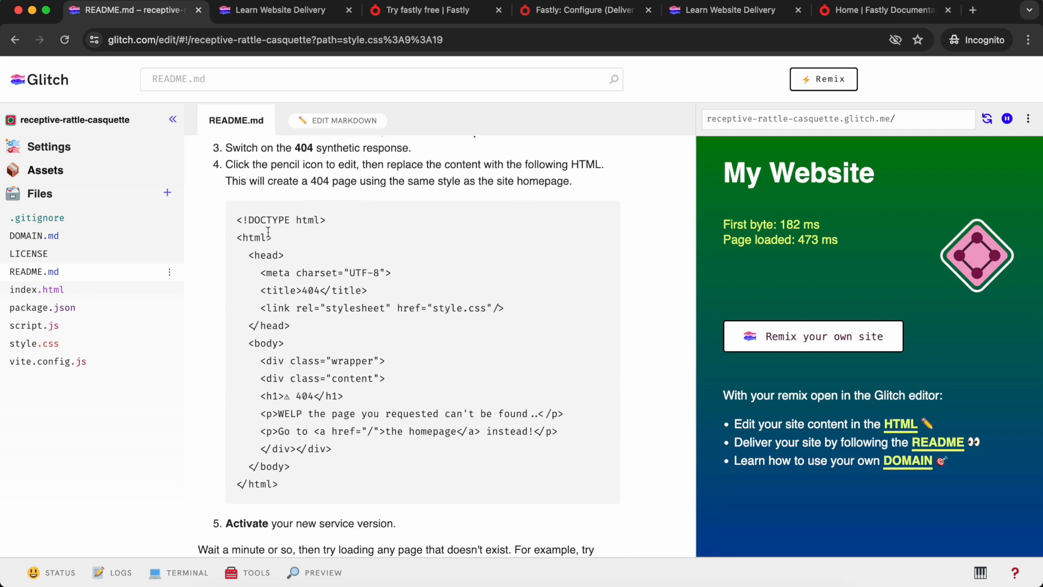
drag(237, 220, 337, 490)
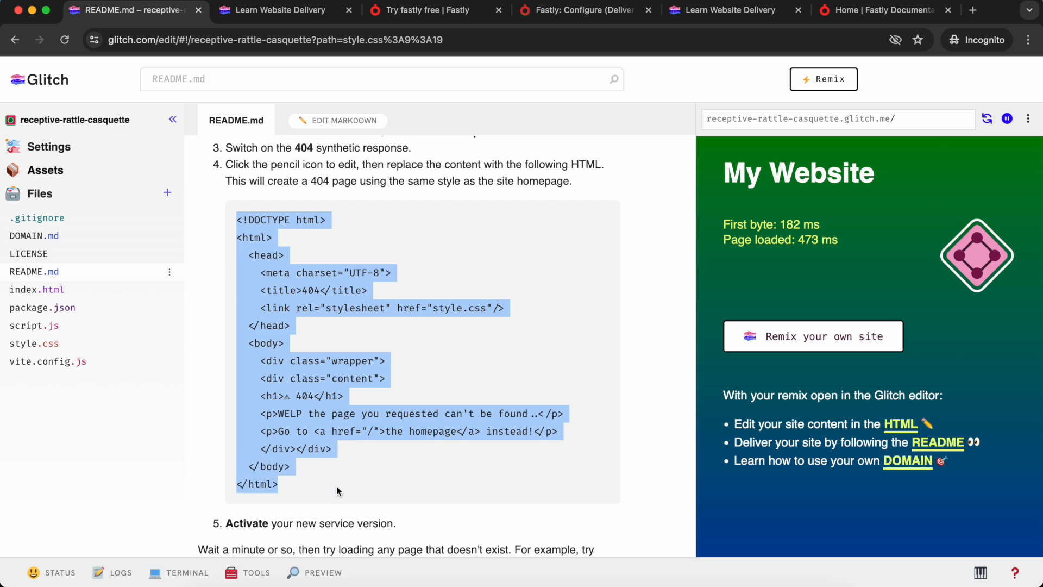
- Back in the Fastly configuration, replace the 404 page's HTML response with the copied README markup and save it
click(583, 16)
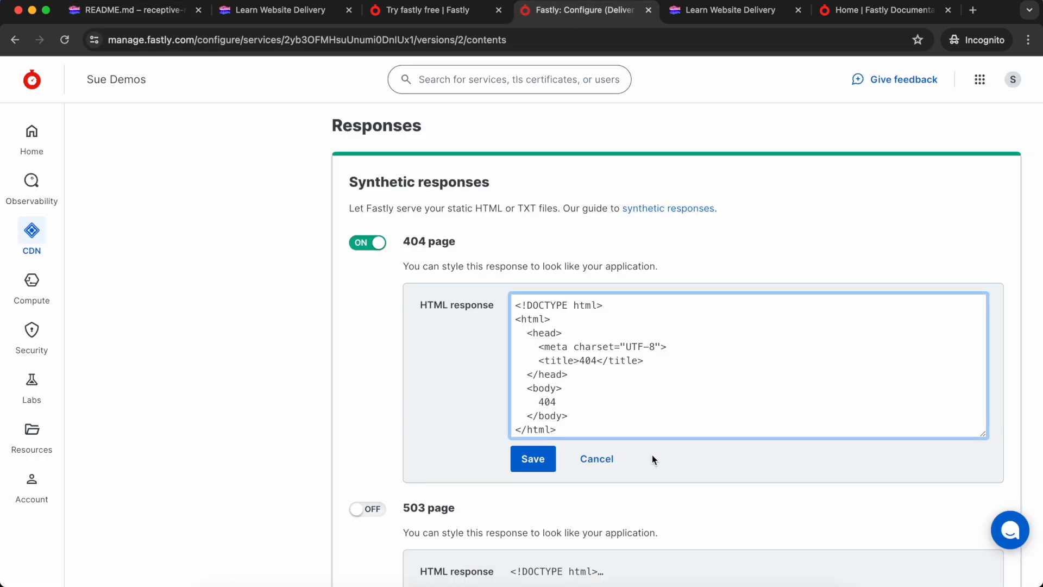
key(super+a)
text(<!DOCTYPE html> <html>   <head>     <meta charset="UTF-8">     <title>404</title>     <link rel="stylesheet" href="style.css"/>   </head>   <body>     <div class="wrapper">     <div class="content">     <h1>⚠ 404</h1>     <p>WELP the page you requested can't be found..</p>     <p>Go to <a href="/">the homepage</a> instead!</p>     </div></div>   </body> </html>)
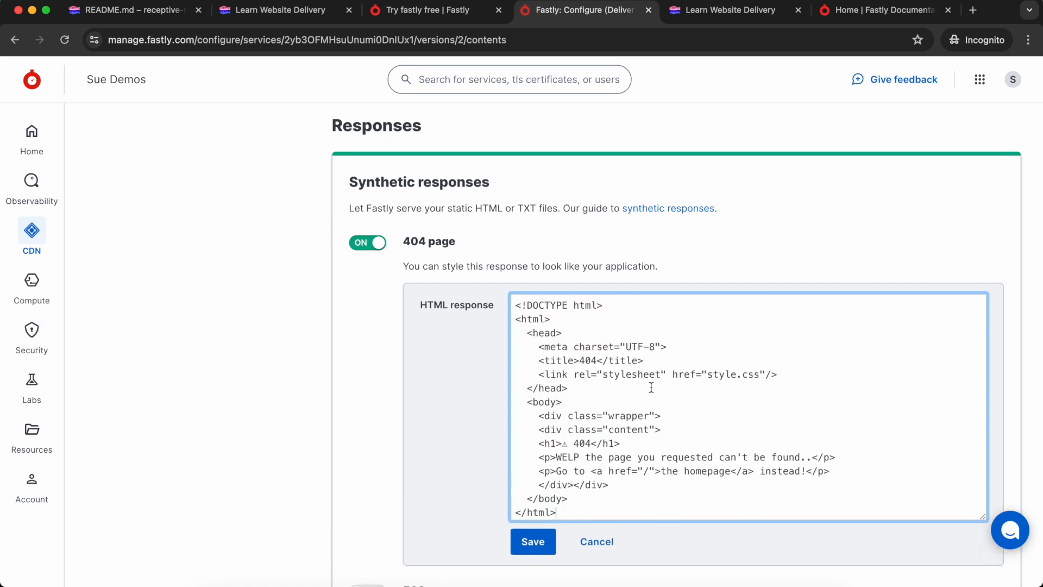
click(538, 538)
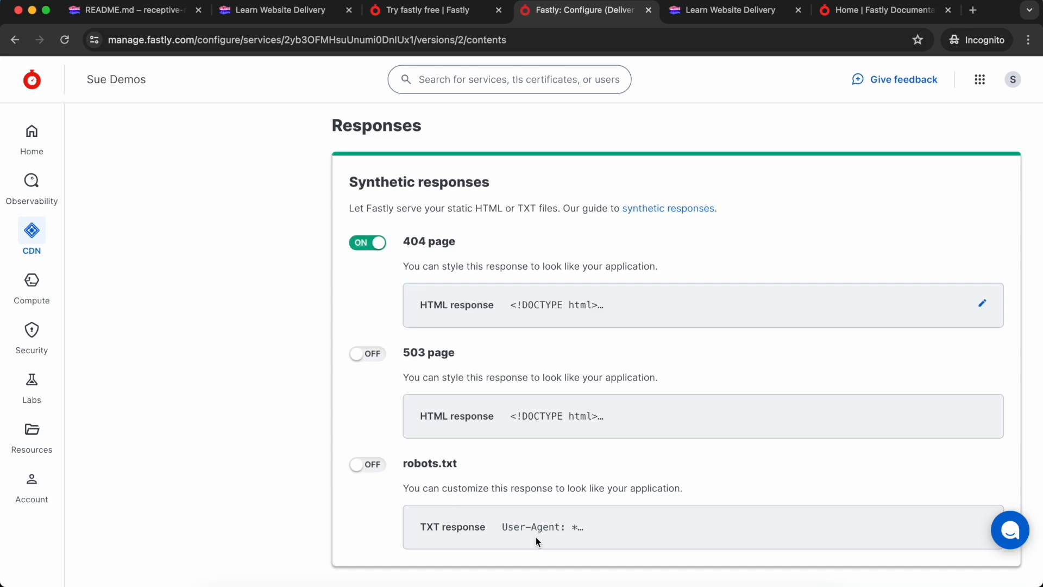
- Activate draft version 2 of the Deliver Me service
scroll(914, 285, up, 10)
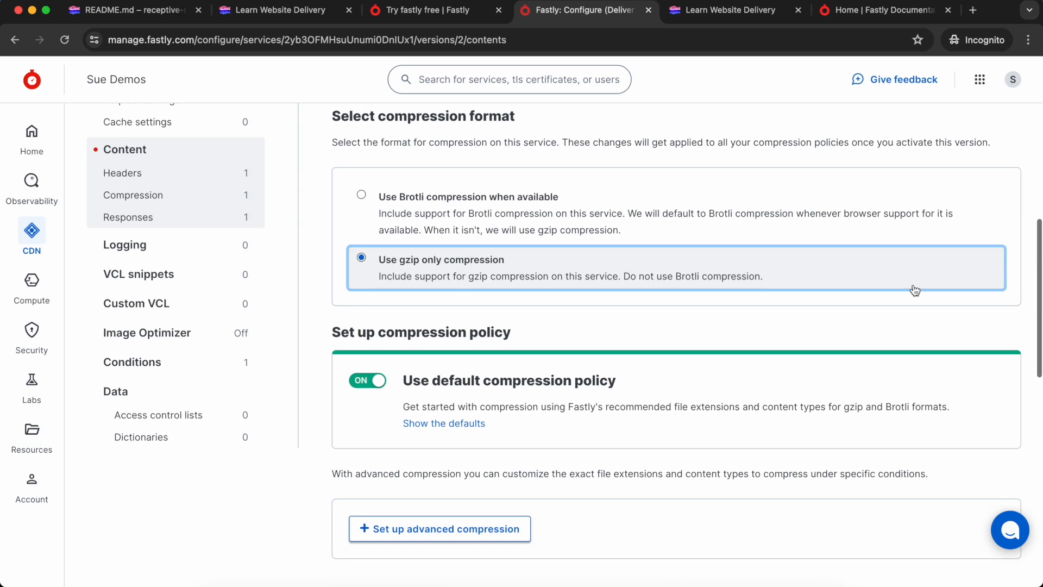
scroll(914, 284, up, 2)
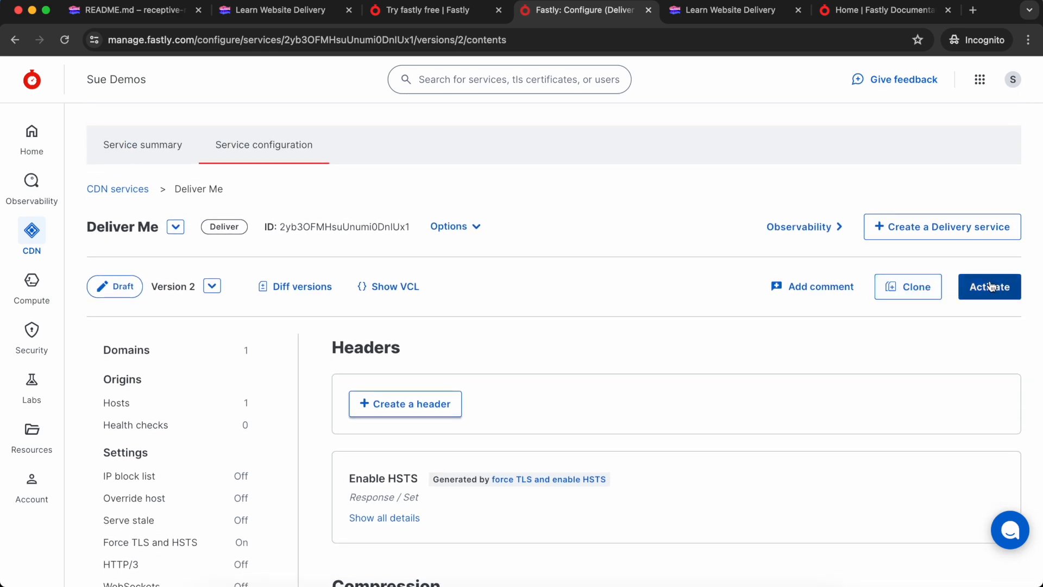
click(1011, 296)
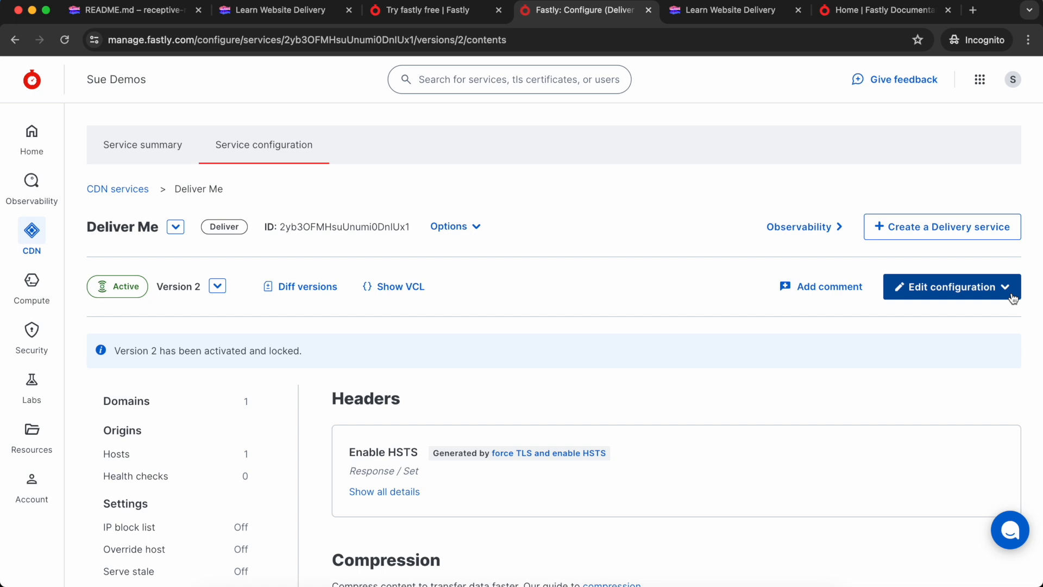
- Close the inspector on the Glitch site and load its nonexistent page /oh.no to check the default error page
click(273, 15)
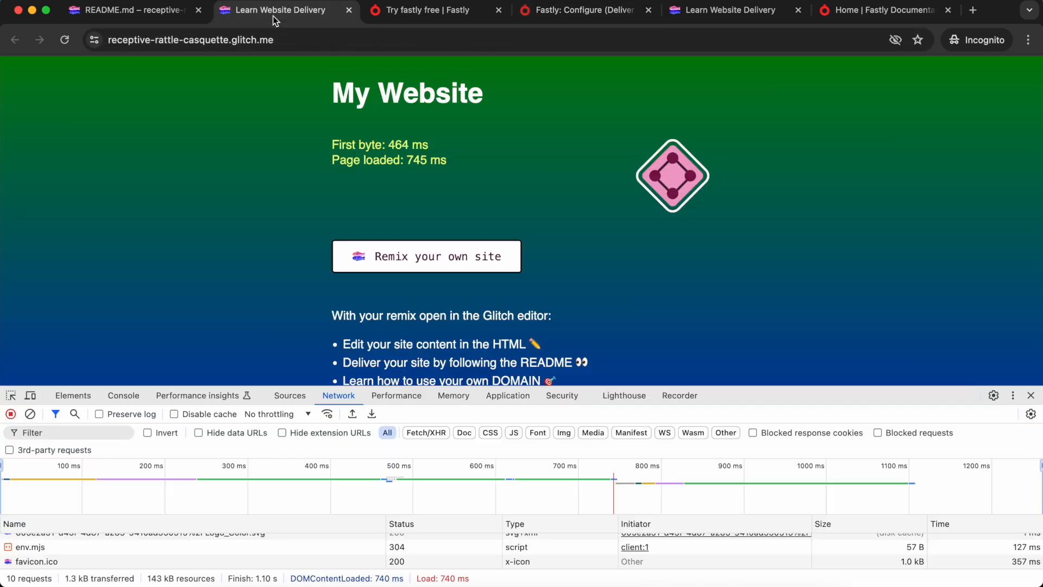
click(1031, 396)
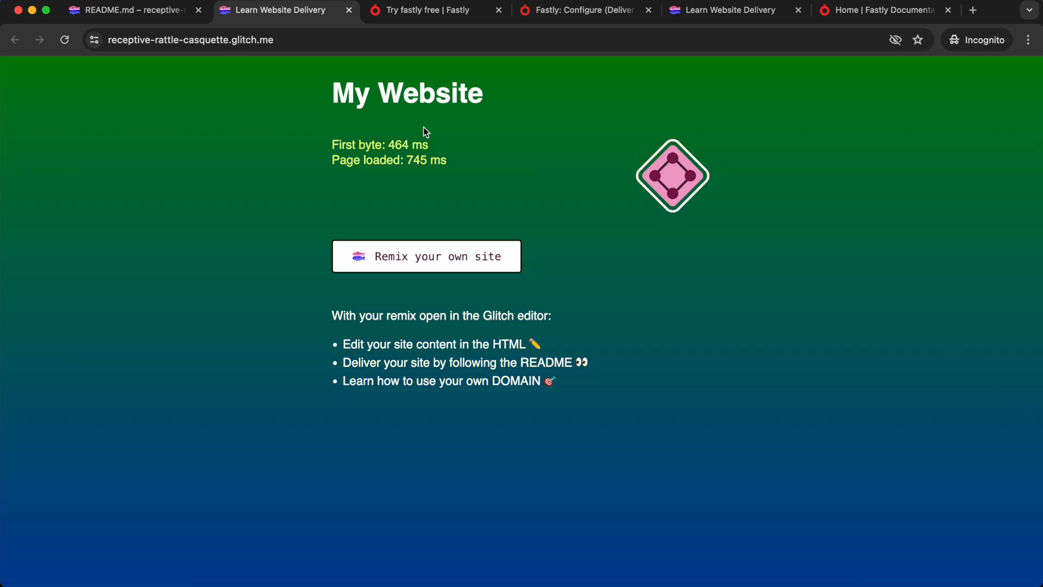
click(323, 41)
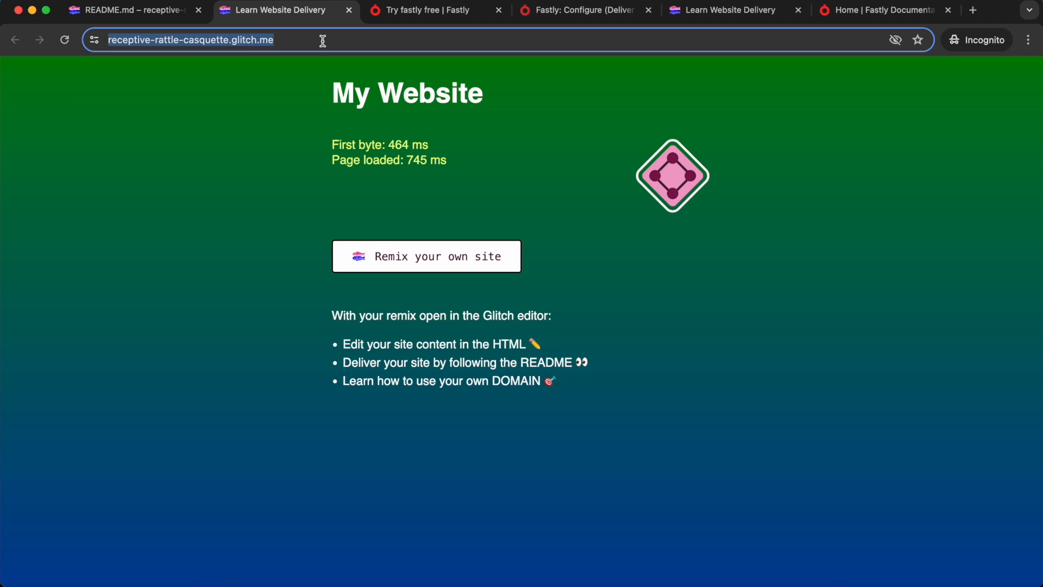
click(323, 40)
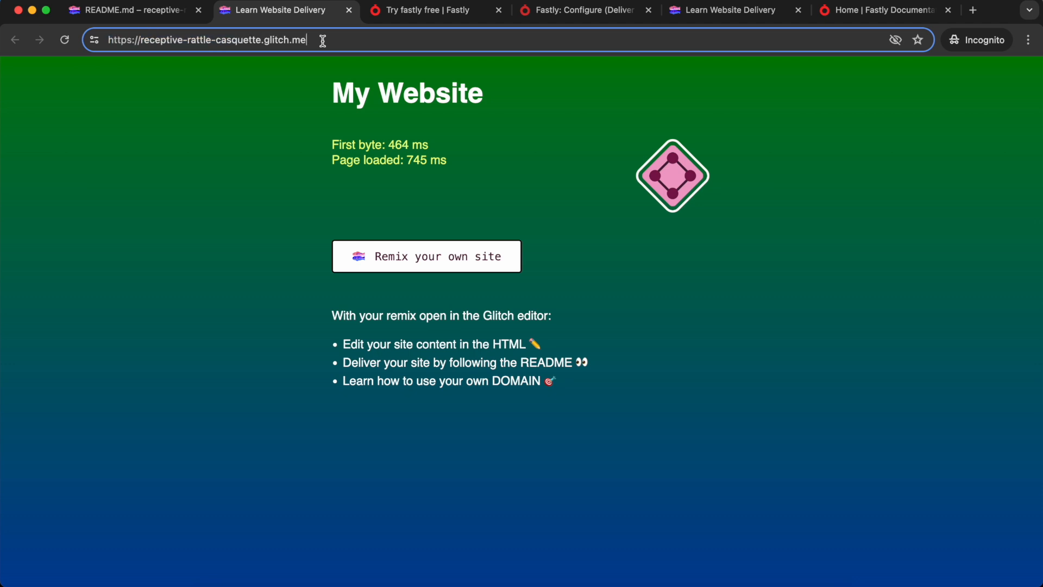
text(/oh.)
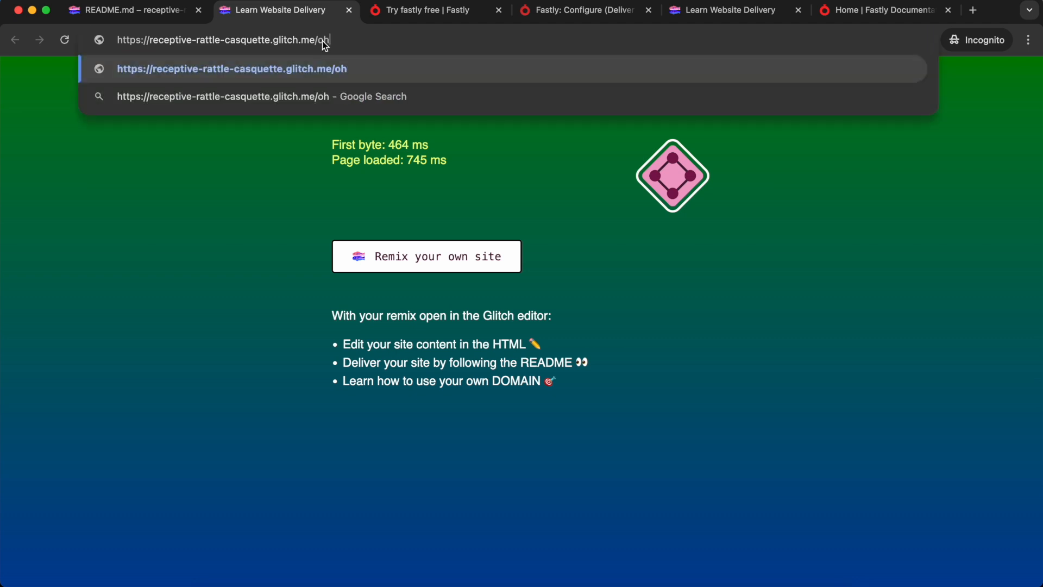
text(no)
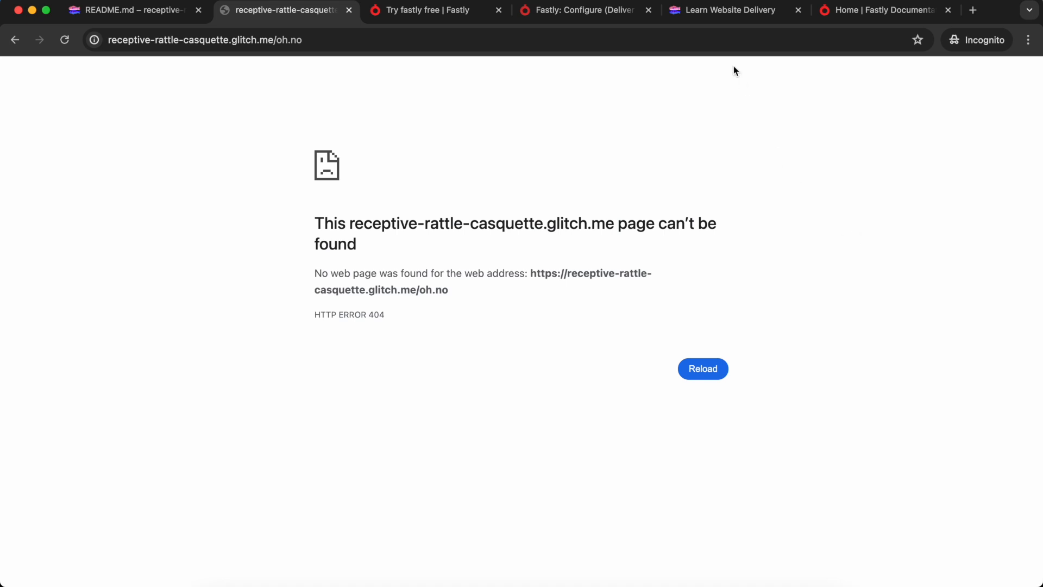
- Switch to the Fastly-delivered site and load deliverme.global.ssl.fastly.net/oh.no to test the custom 404 page
click(723, 17)
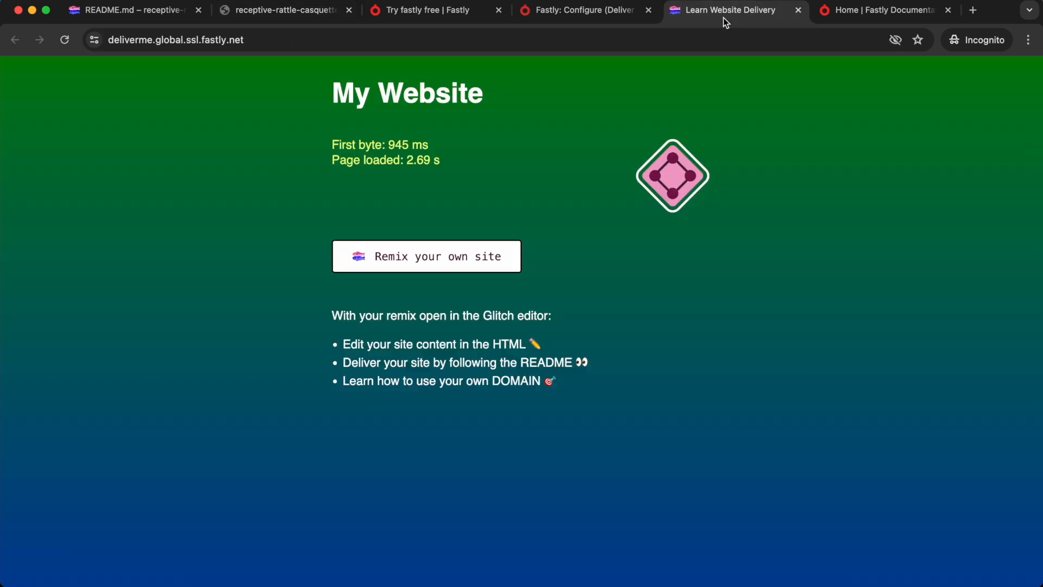
click(589, 40)
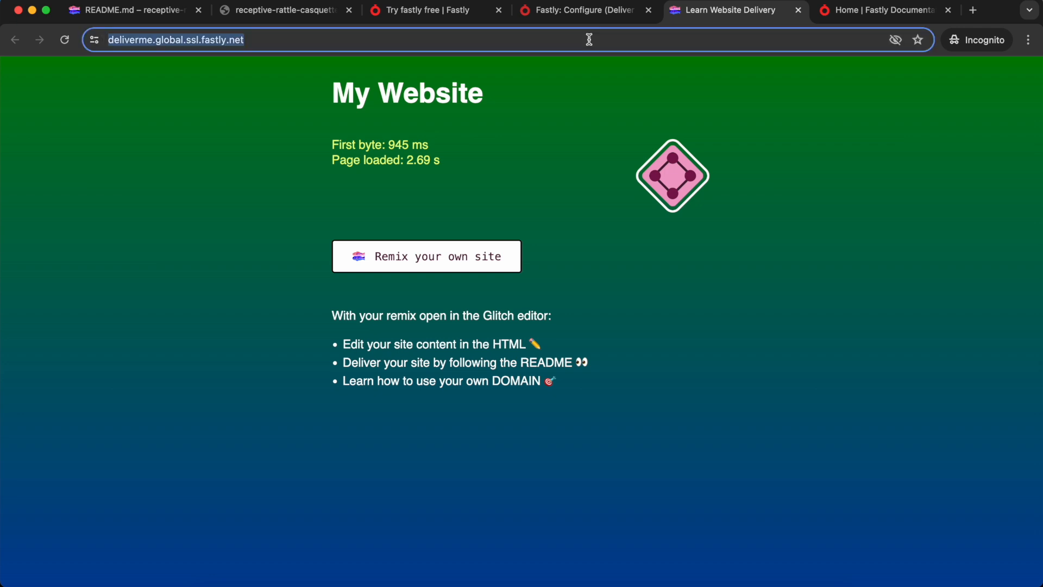
click(589, 40)
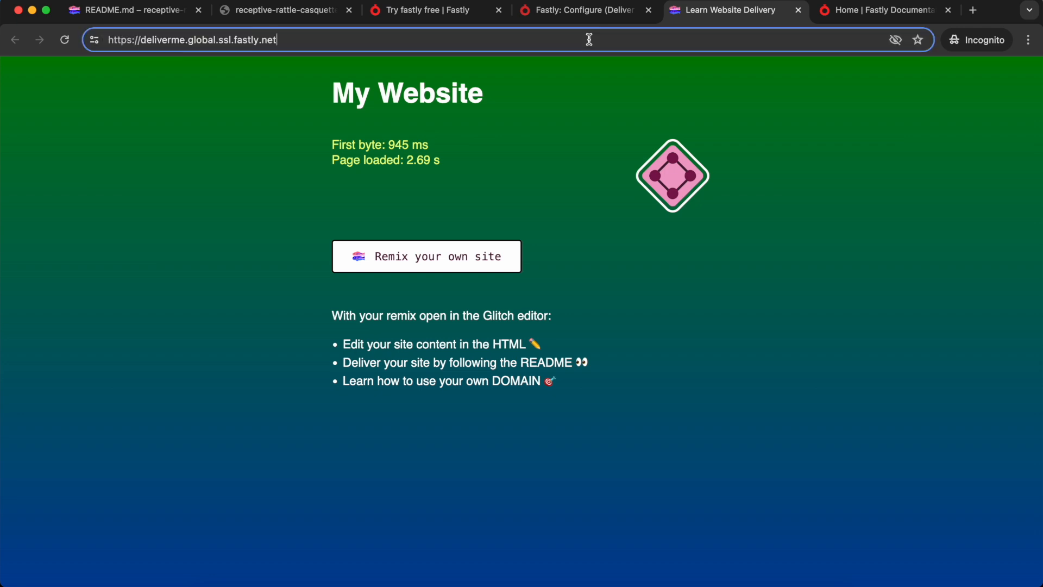
text(/oh)
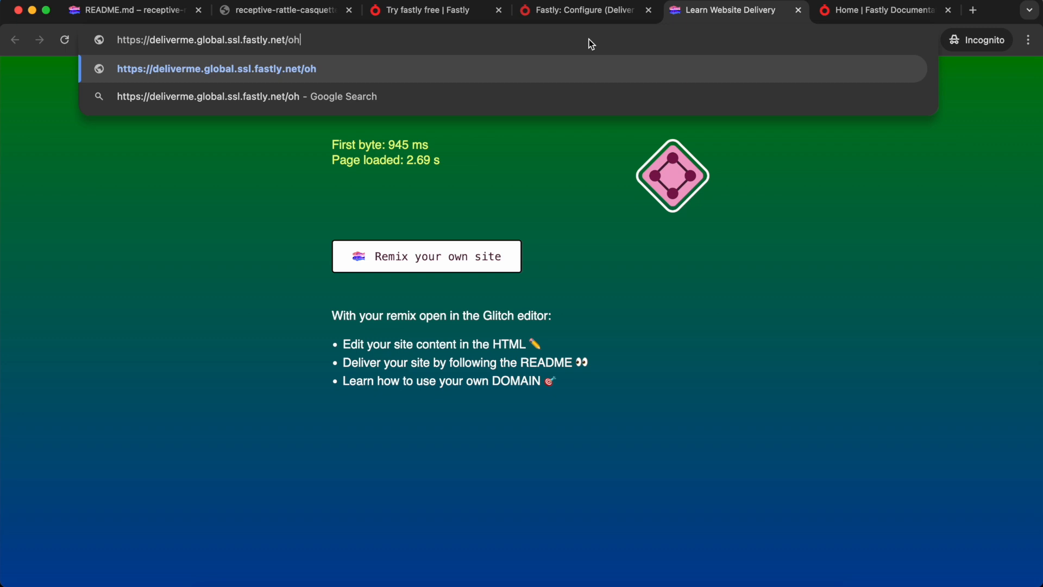
text(.no)
key(Return)
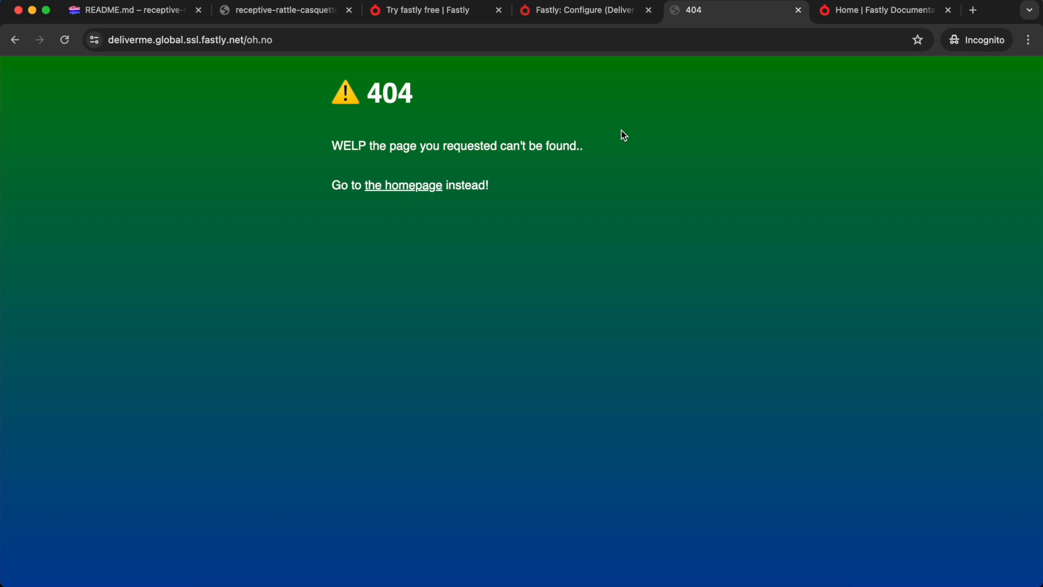
- Return to the Deliver Me service configuration and look through the content settings of version 2
click(561, 14)
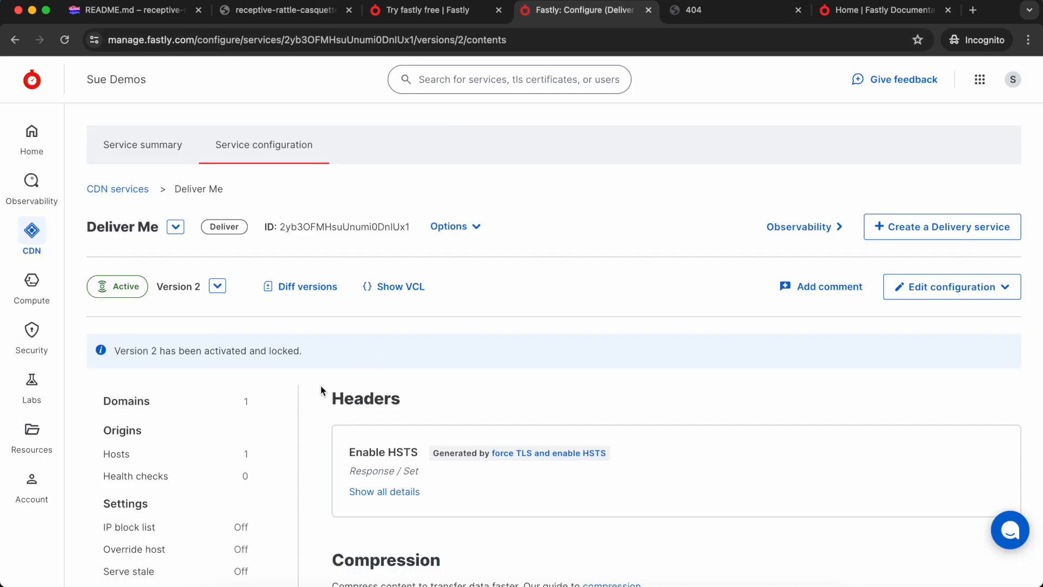
scroll(320, 385, down, 7)
scroll(321, 386, down, 5)
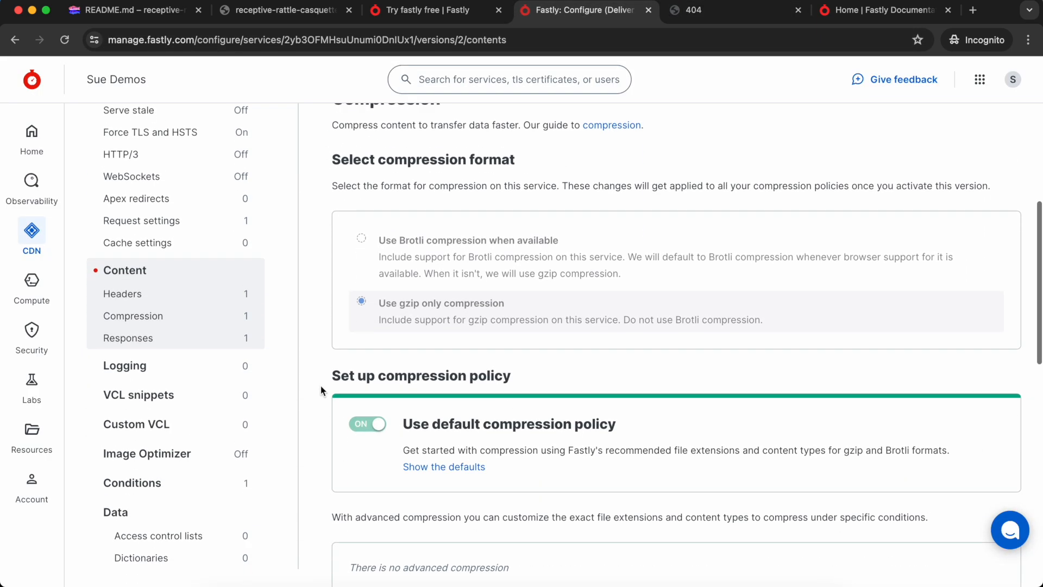
scroll(320, 385, up, 6)
scroll(321, 386, up, 6)
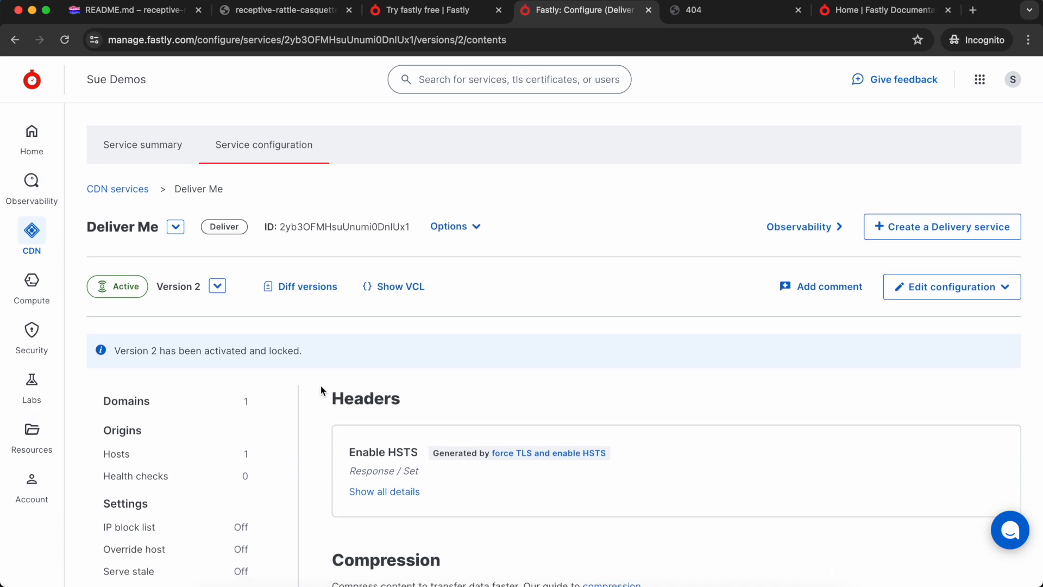
- Review the README's "Keep going!" suggestions in the Glitch project, then bring up the Fastly documentation home page
click(144, 15)
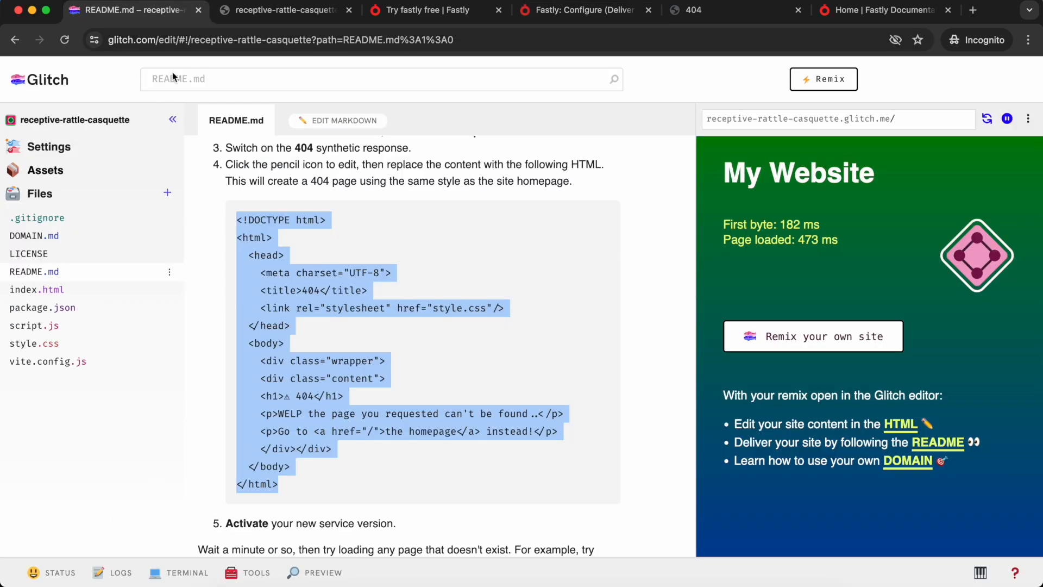
click(640, 264)
scroll(641, 264, down, 5)
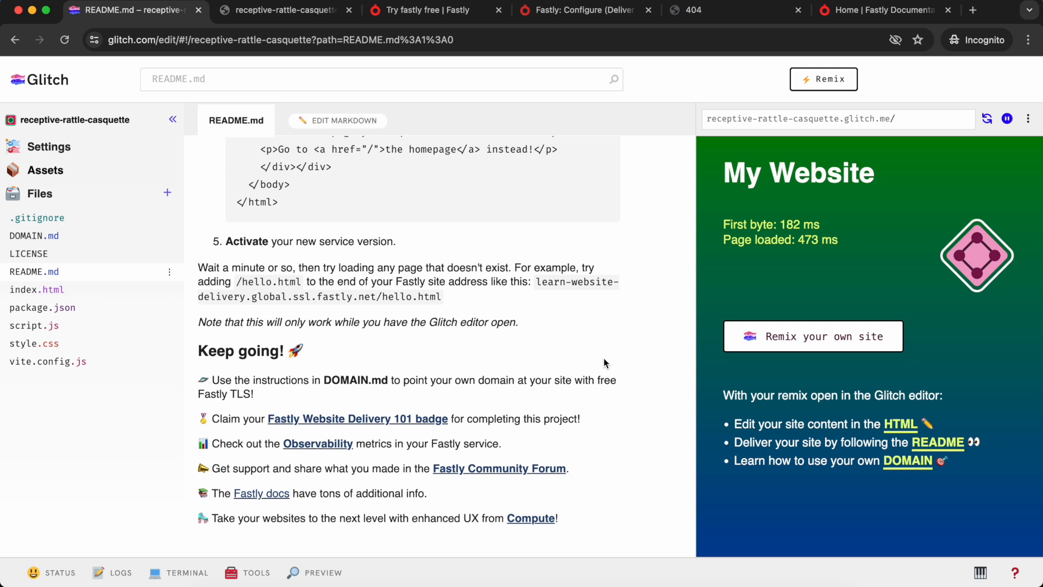
click(889, 11)
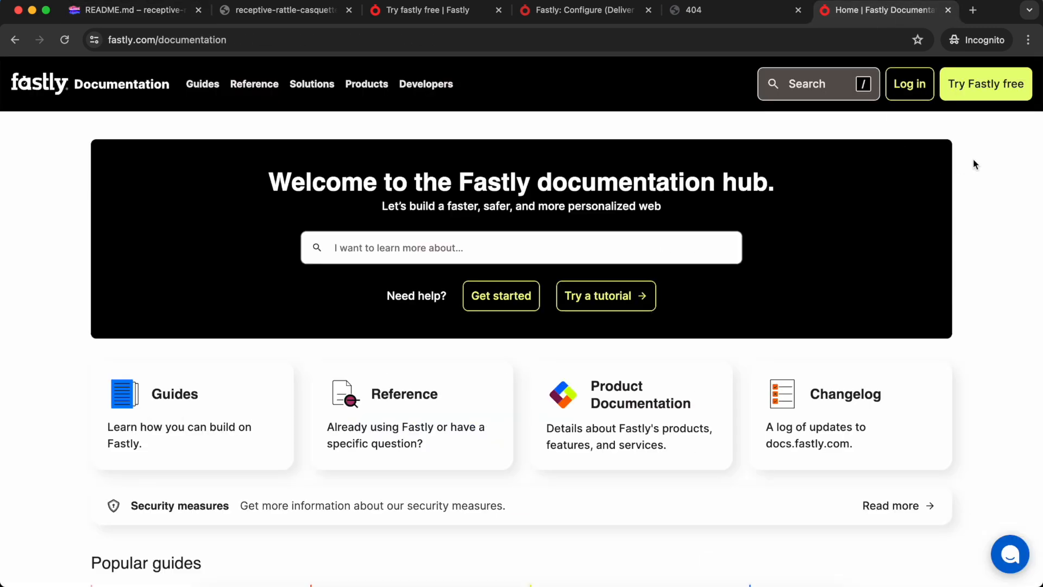